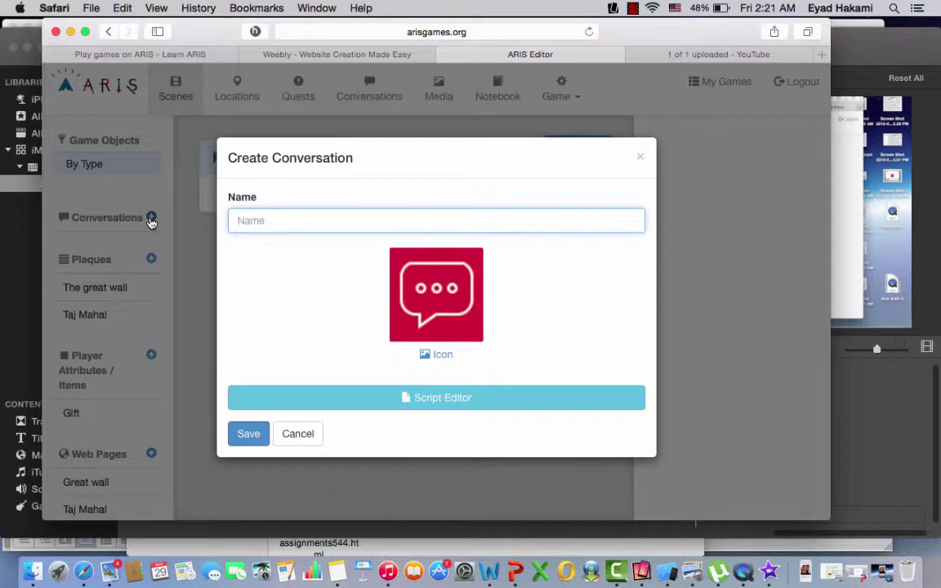
- Name the new conversation "Start here", give it the Guider picture as its icon, and save it
text(Start here)
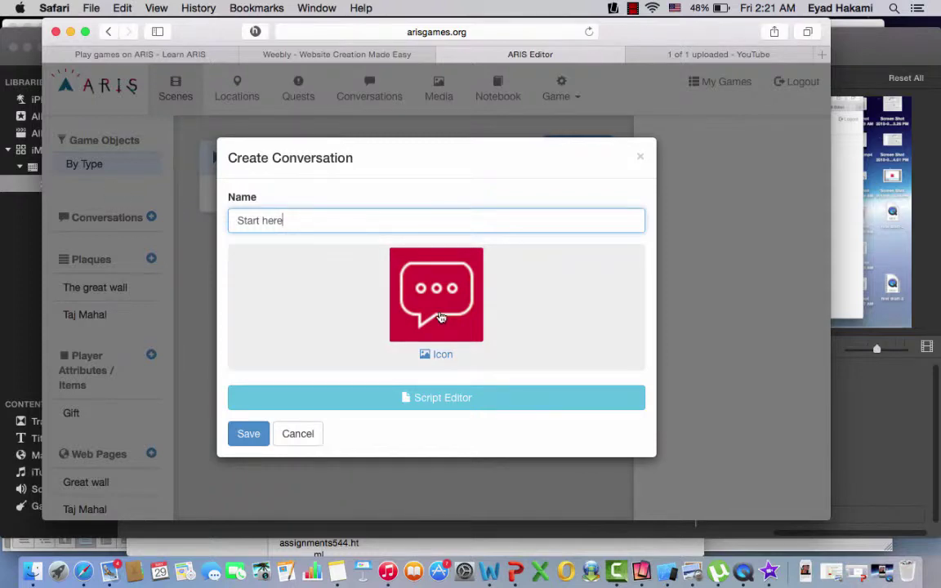
click(429, 323)
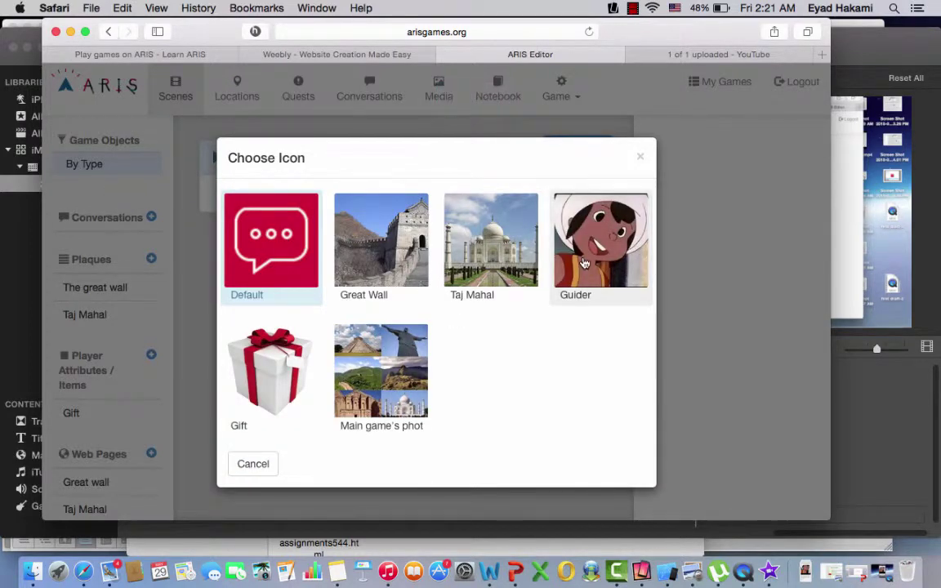
click(577, 262)
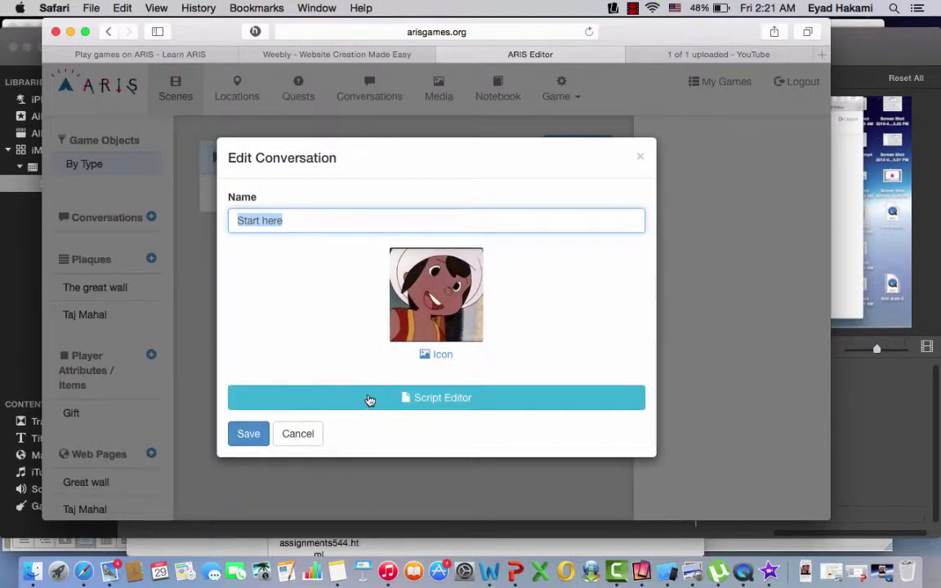
click(249, 435)
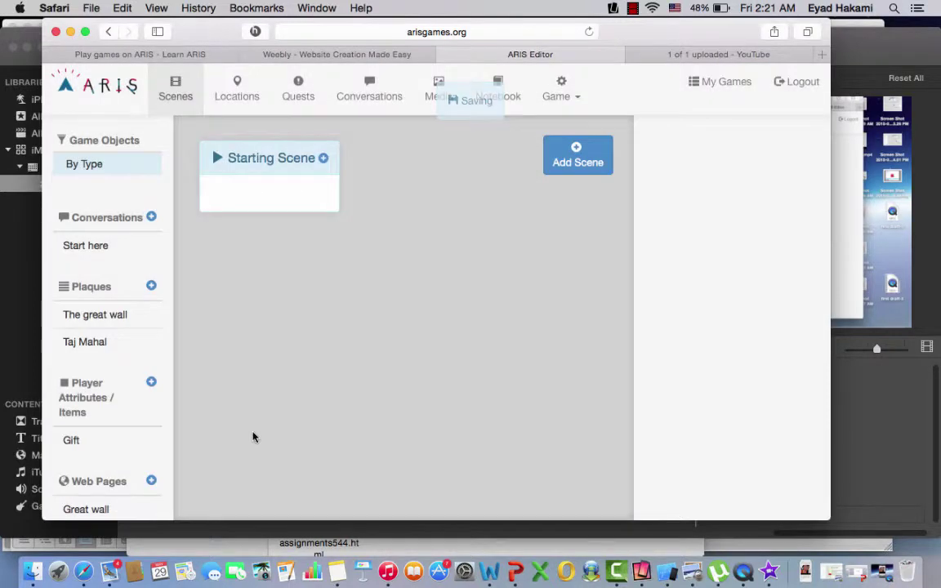
- In the script of the Start here conversation, create a character named "Guider" with the Guider picture as its media
click(114, 247)
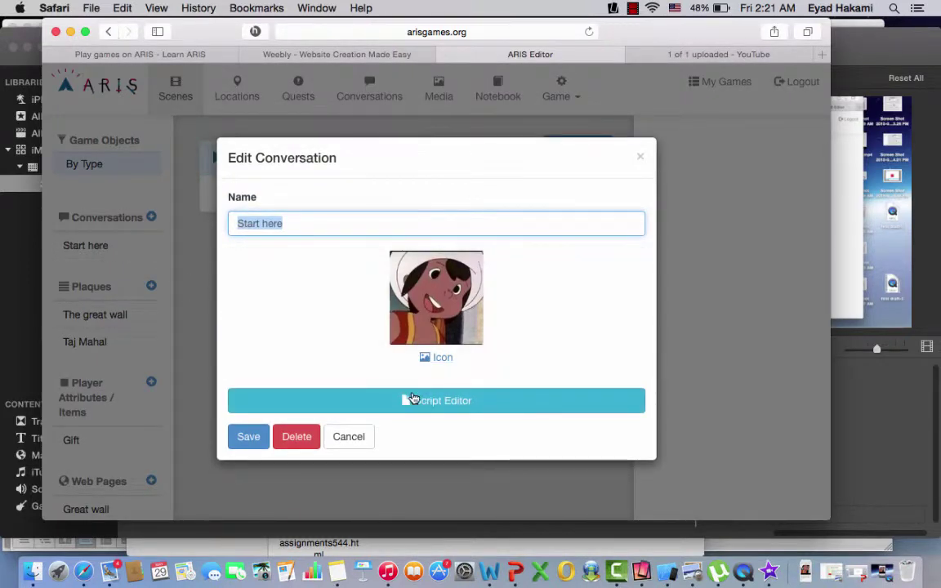
click(417, 401)
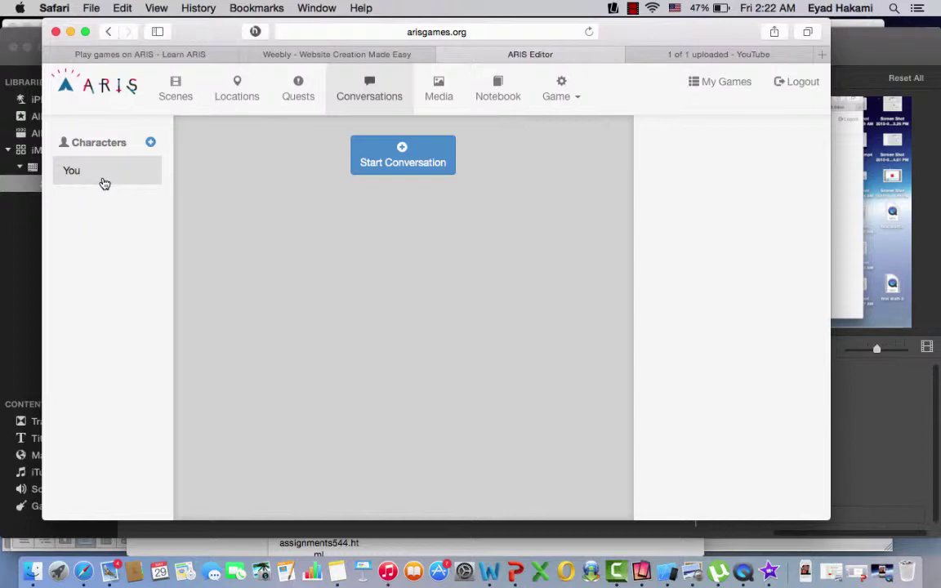
click(149, 143)
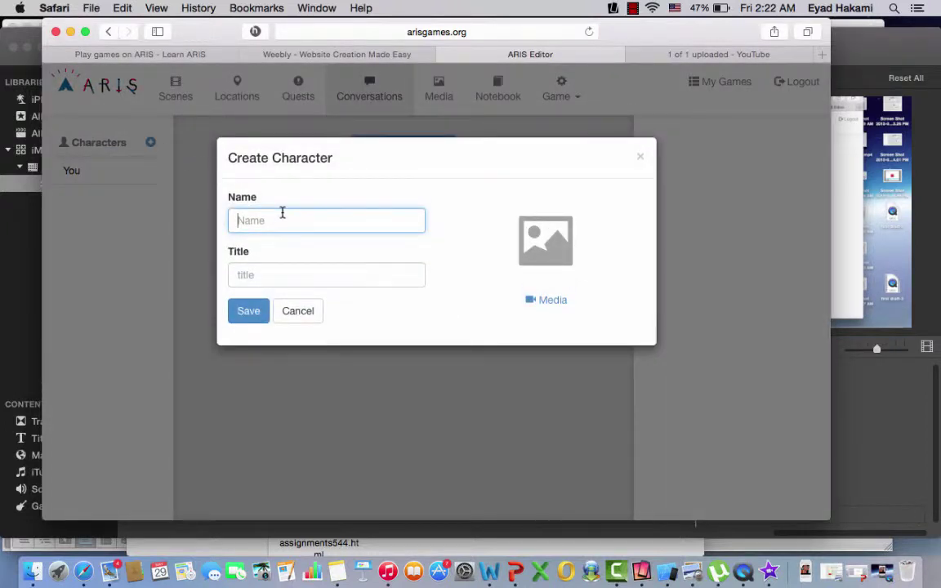
text(Guider)
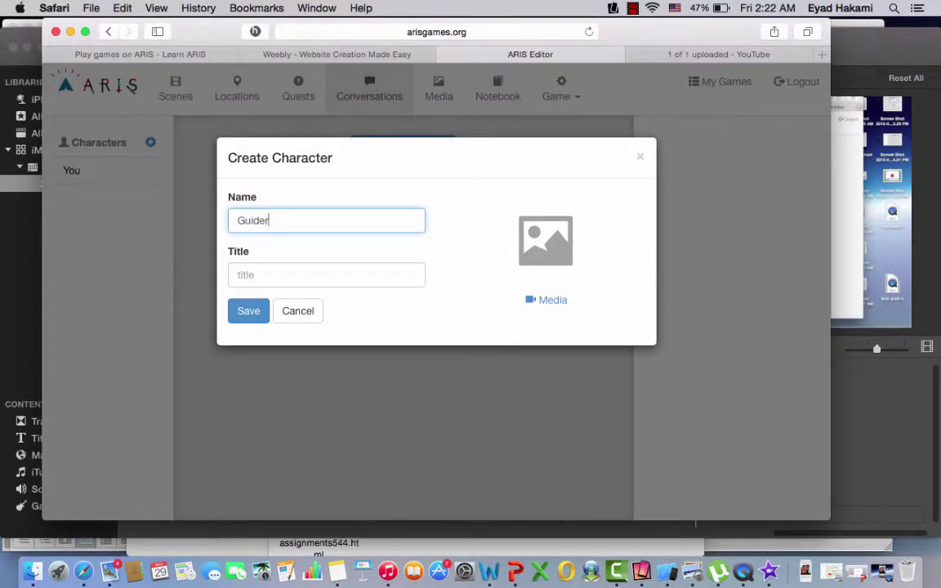
click(526, 256)
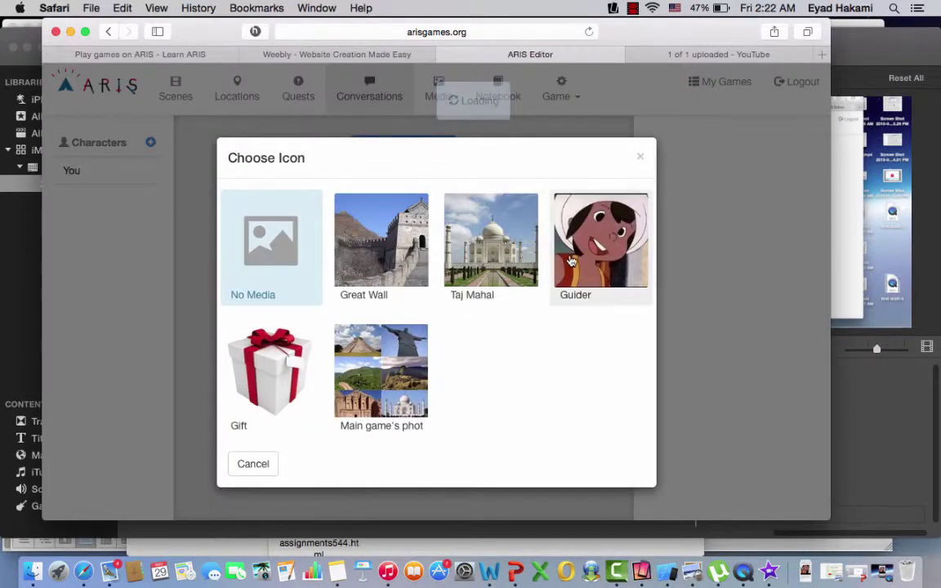
click(571, 262)
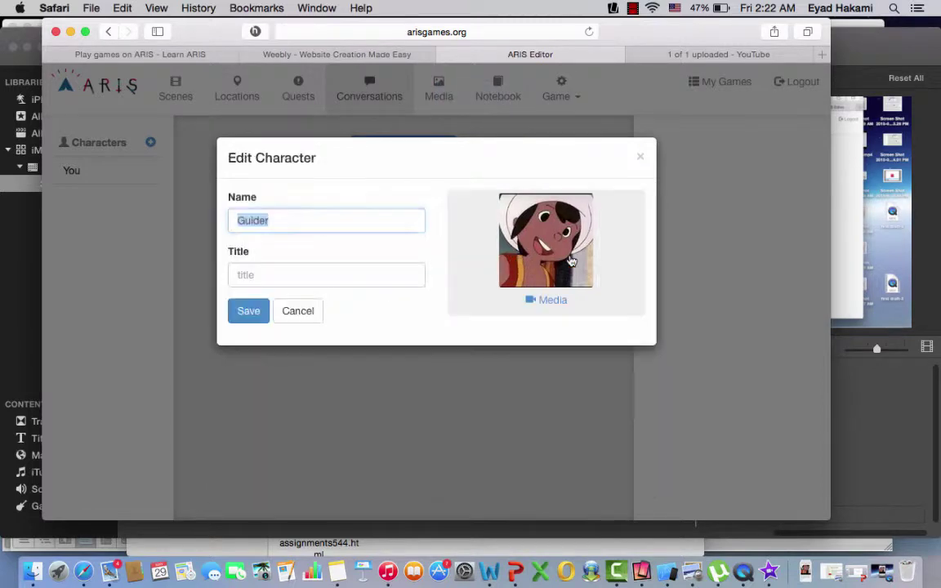
click(245, 311)
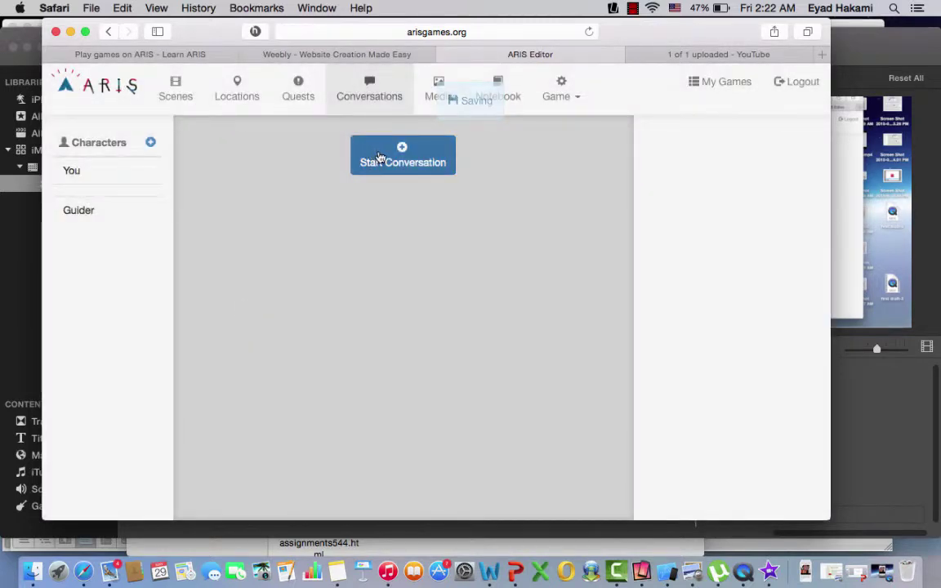
- Start the conversation script and replace its Hello line with the highlighted "Game Start conversation" text from the Notes app, saving the line
click(390, 162)
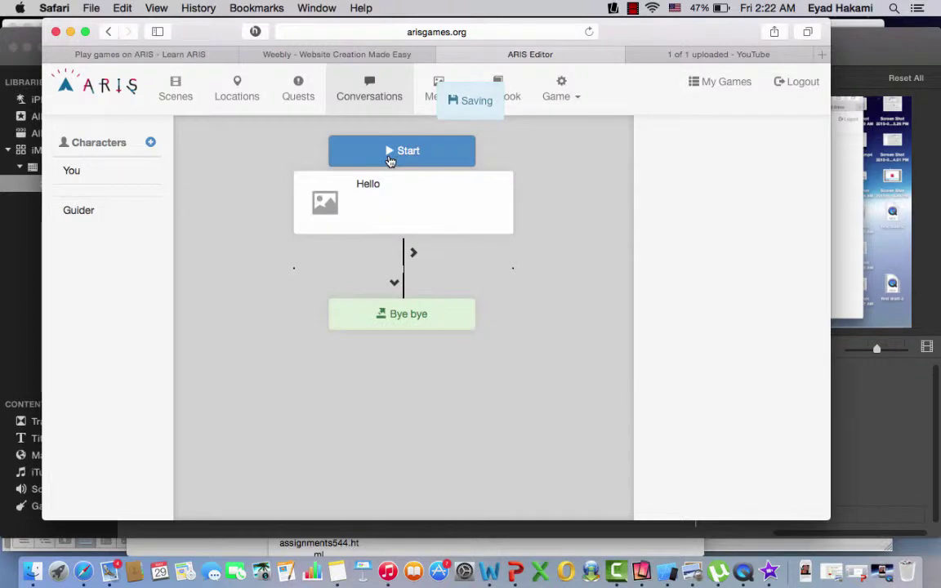
click(410, 204)
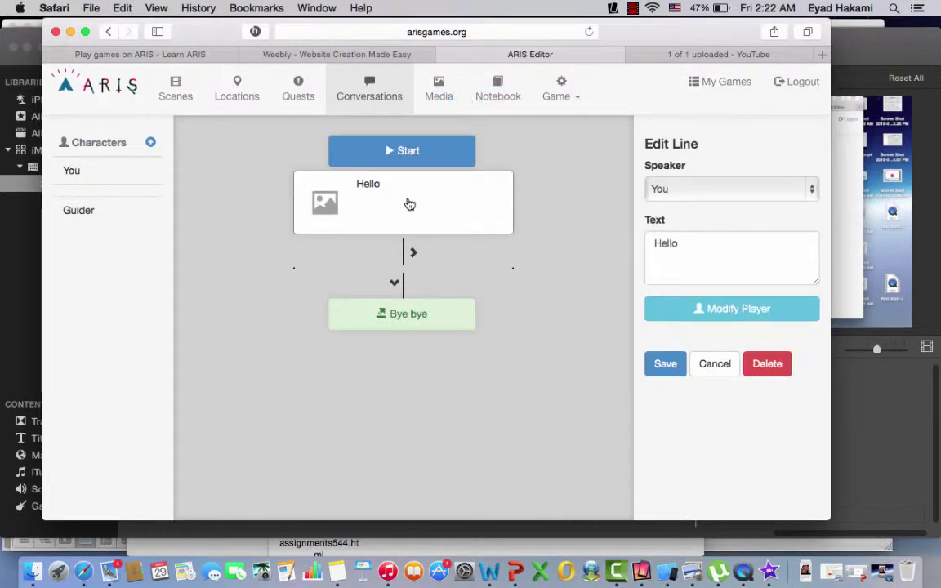
click(678, 243)
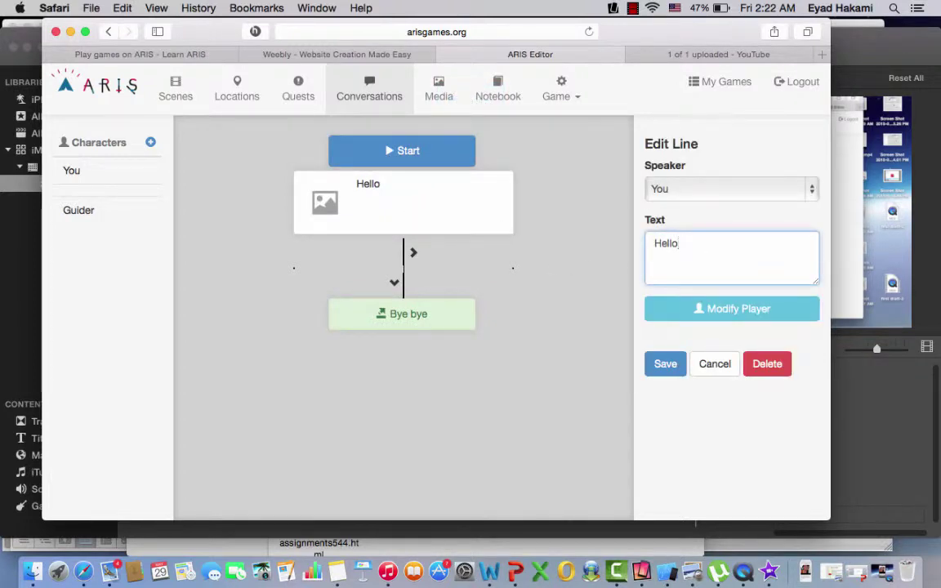
key(BackSpace)
key(BackSpace)
key(BackSpace)
key(BackSpace)
key(BackSpace)
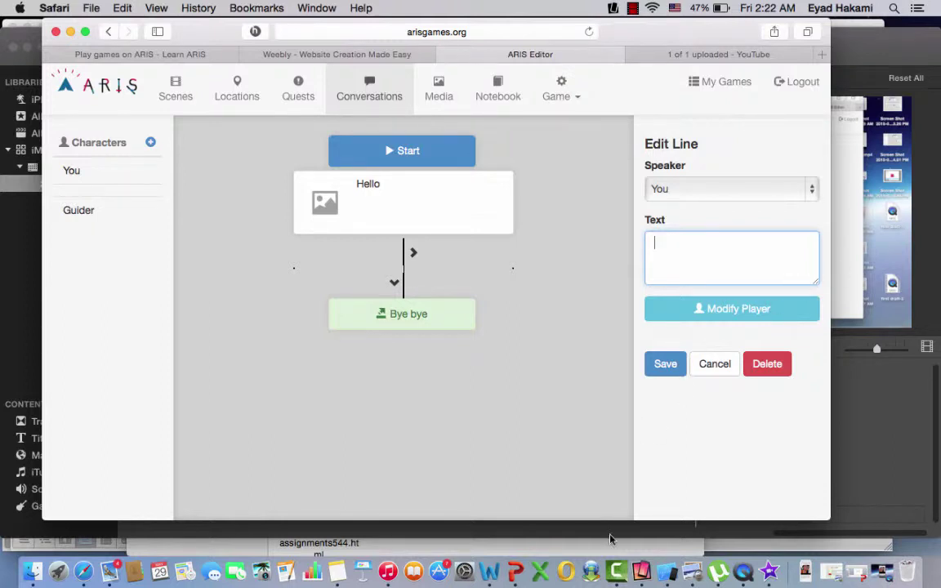
click(338, 567)
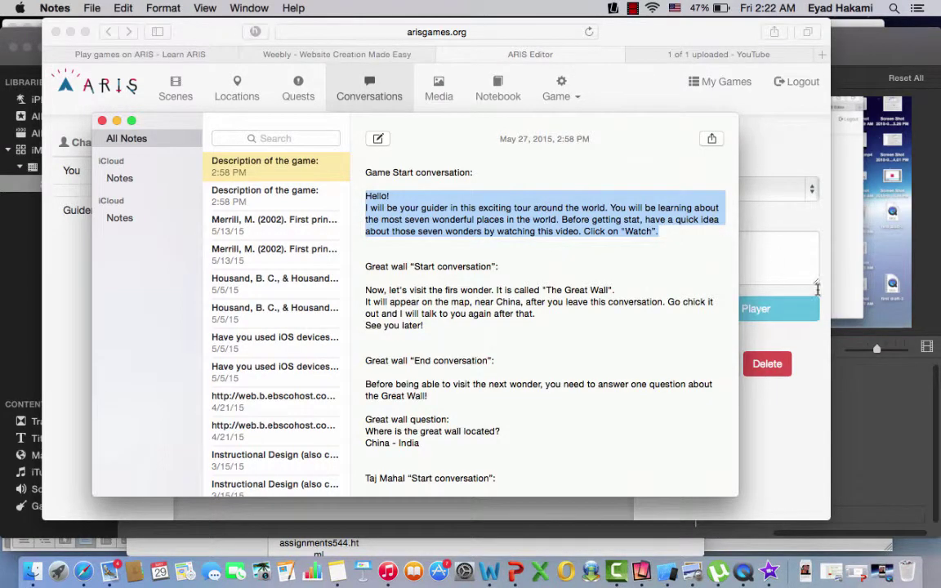
click(773, 262)
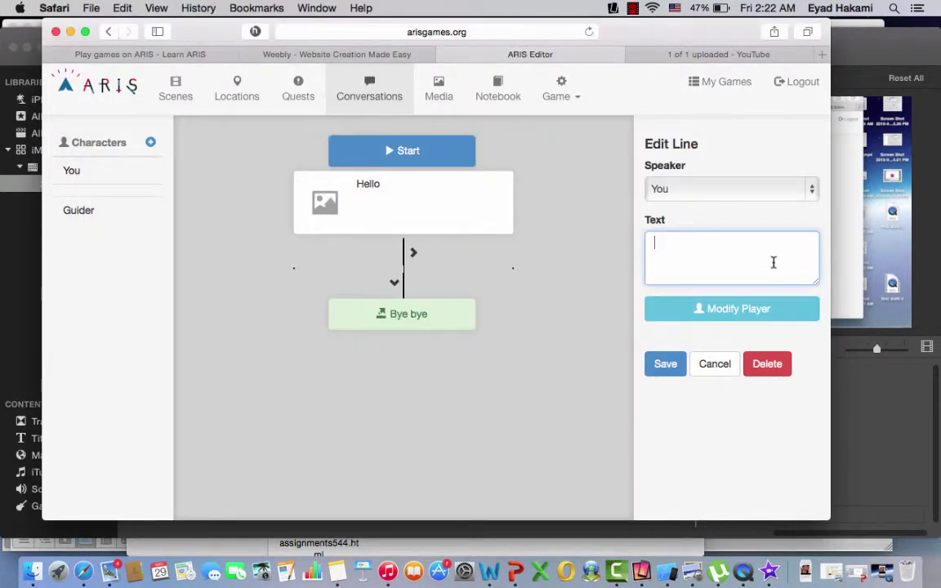
key(super+v)
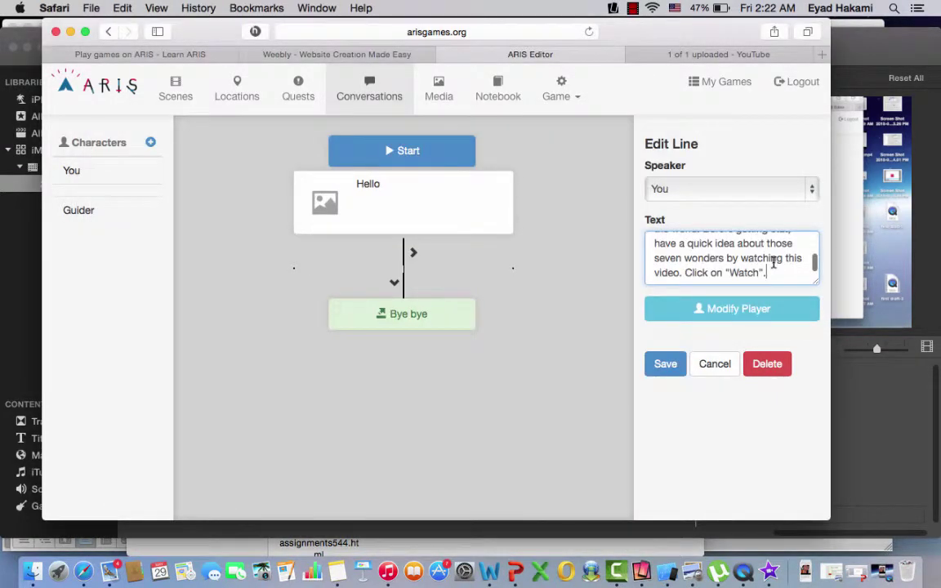
click(667, 363)
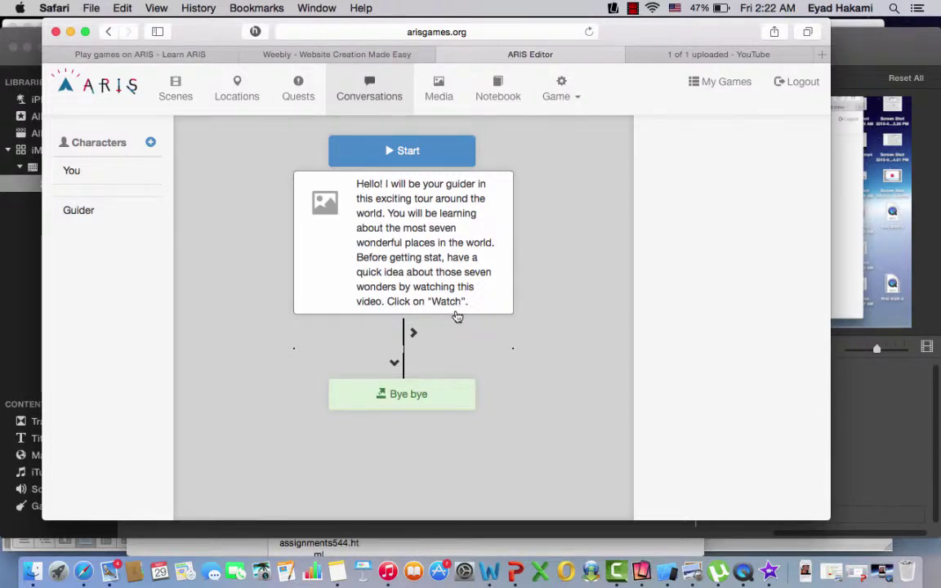
- Change the prompt of the Bye bye choice to "Watch" and save it
click(403, 395)
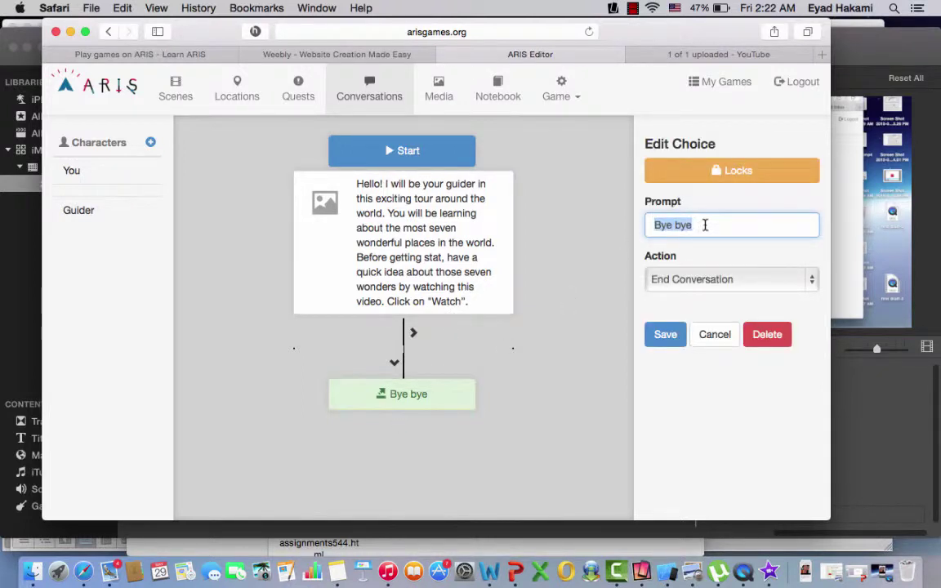
key(BackSpace)
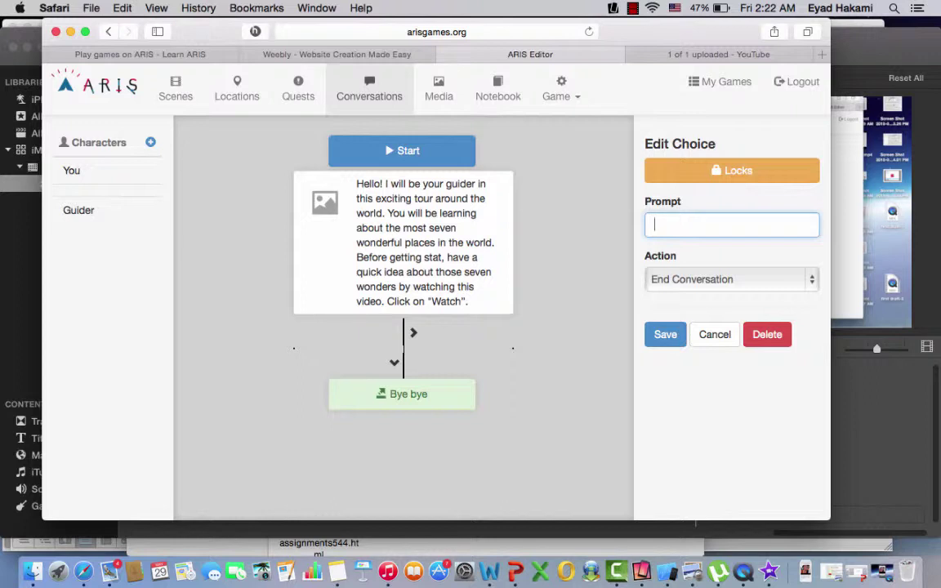
text(Watchg)
key(BackSpace)
click(663, 335)
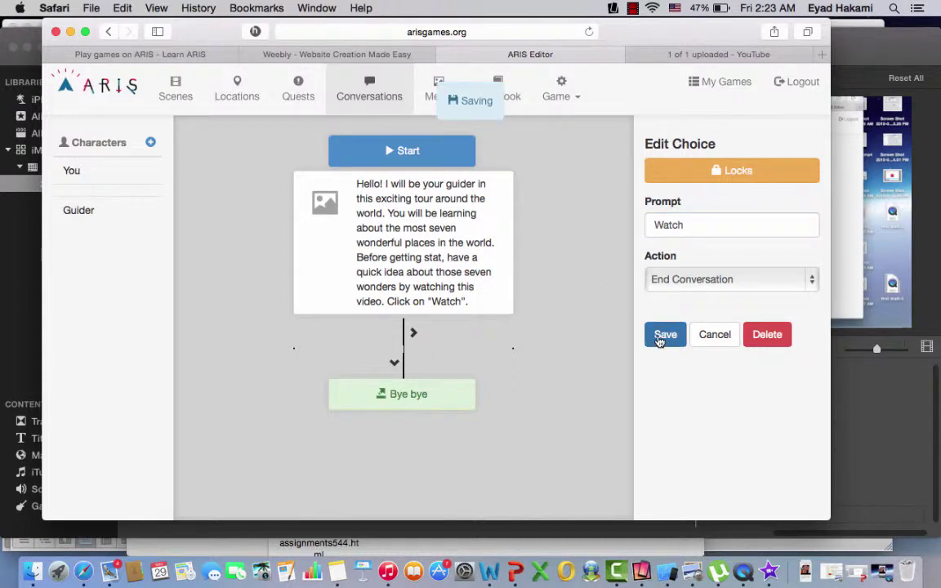
- Set the speaker of the welcome line to Guider and save the line
click(462, 257)
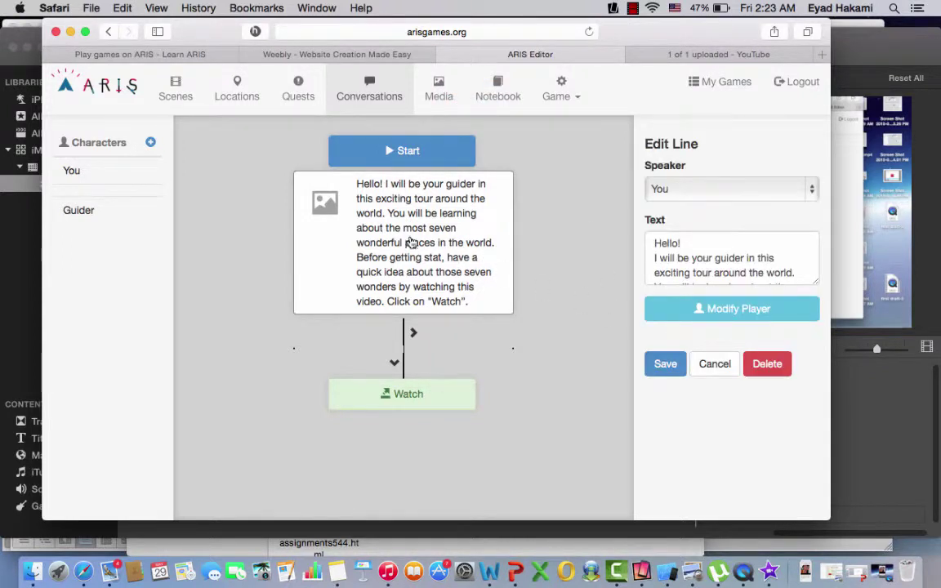
click(810, 198)
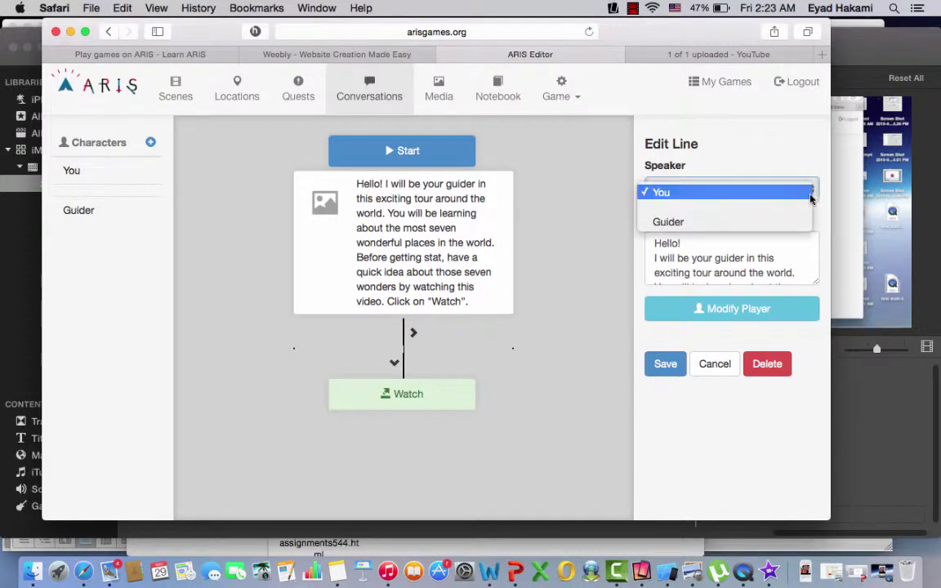
click(754, 220)
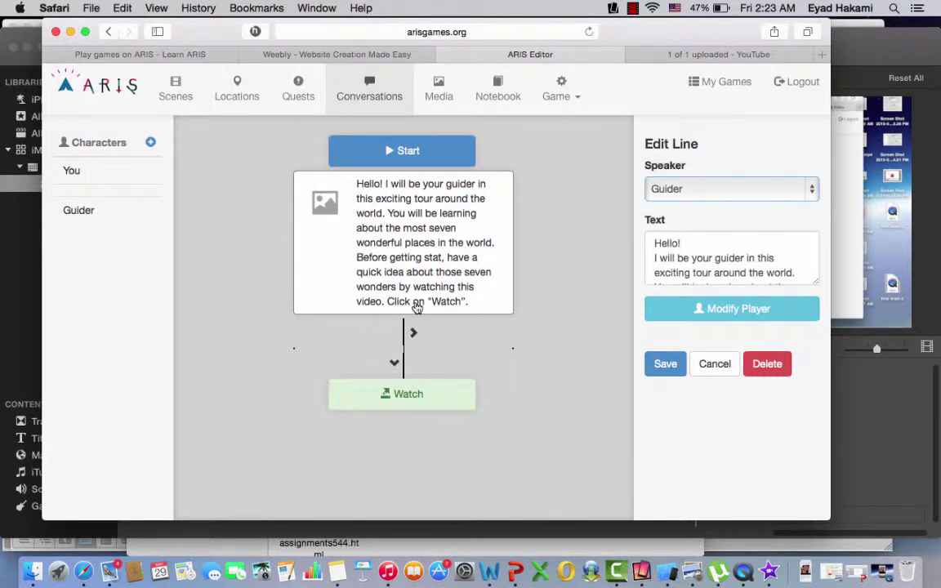
click(663, 366)
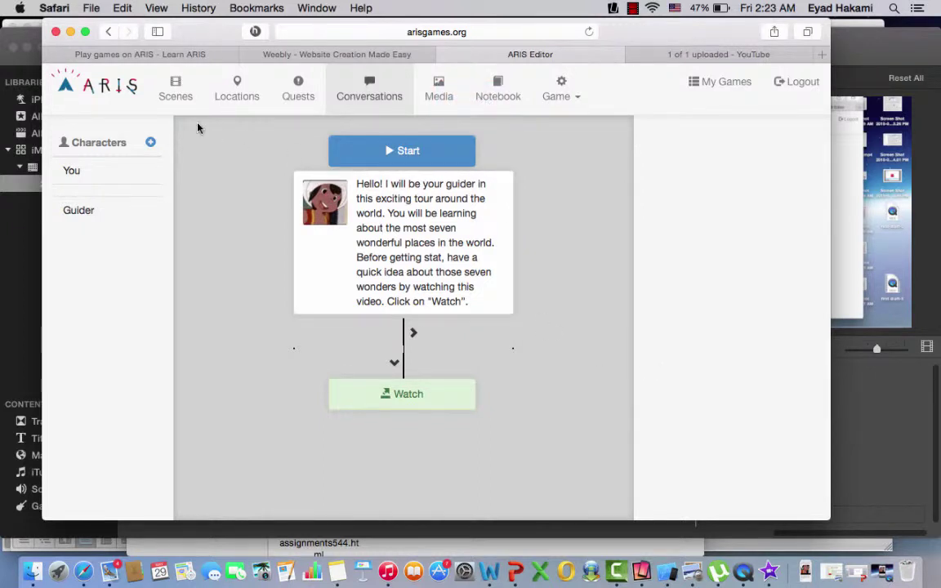
- Return to the game's scenes and create a conversation named "The great wall 1" with the default icon
click(181, 97)
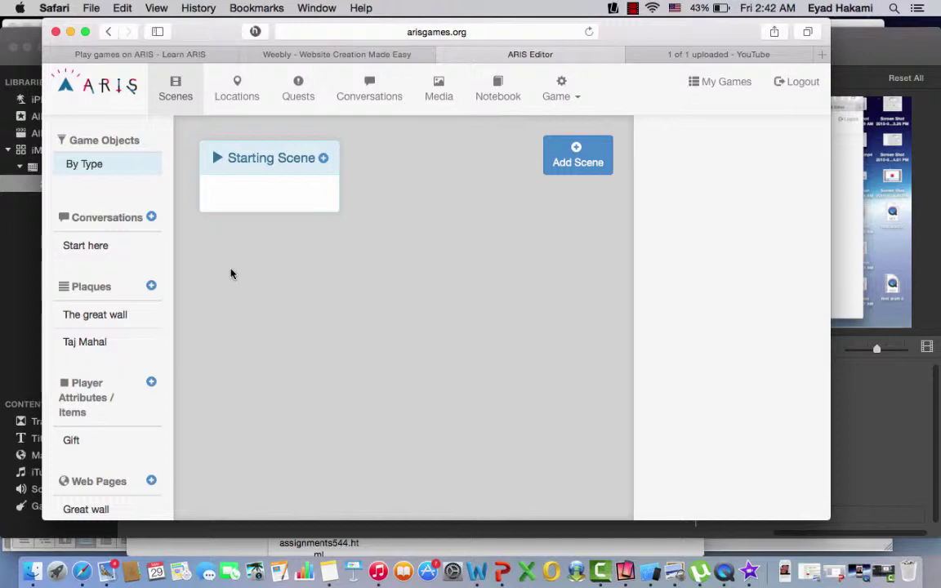
click(152, 219)
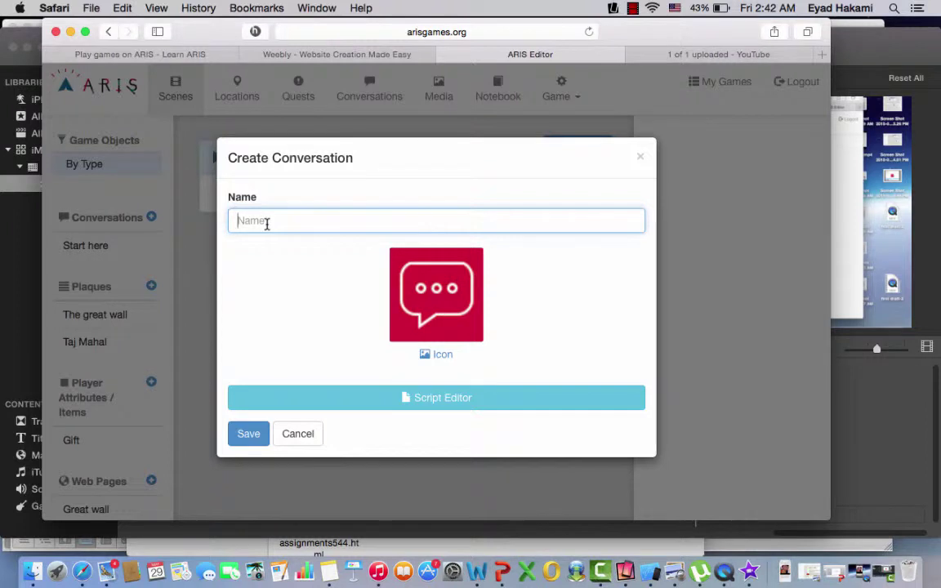
text(The greate)
key(BackSpace)
text(wall 1)
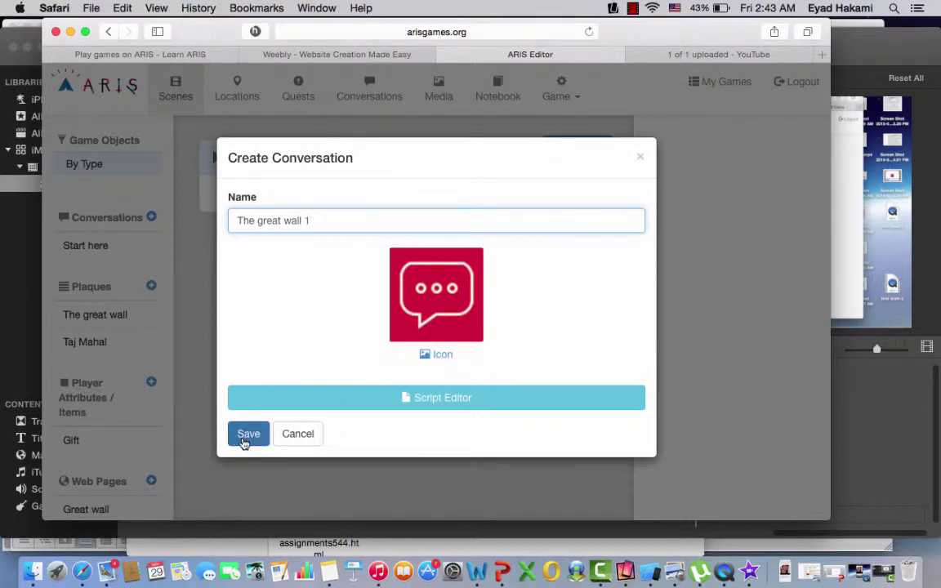
click(246, 434)
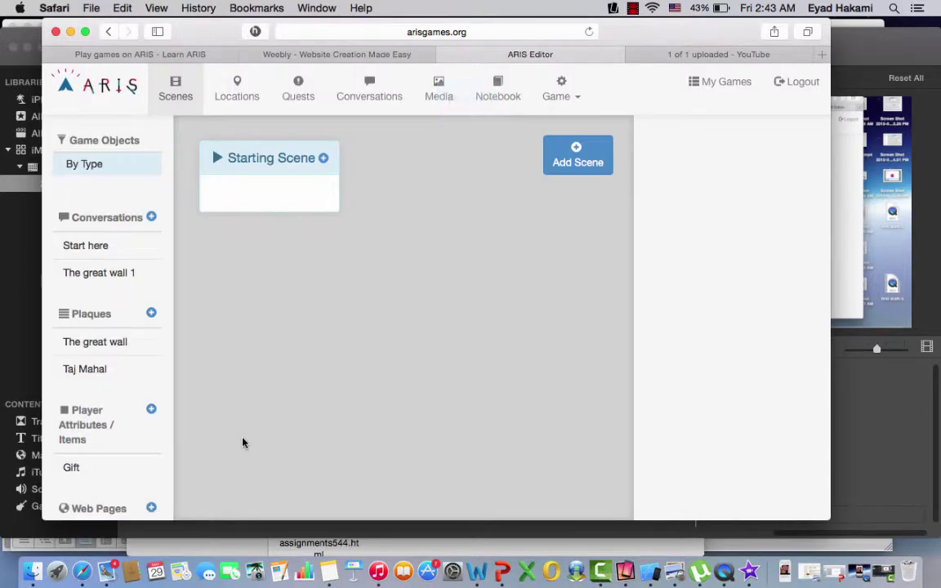
- Open the script of The great wall 1 conversation and start its dialogue
click(112, 272)
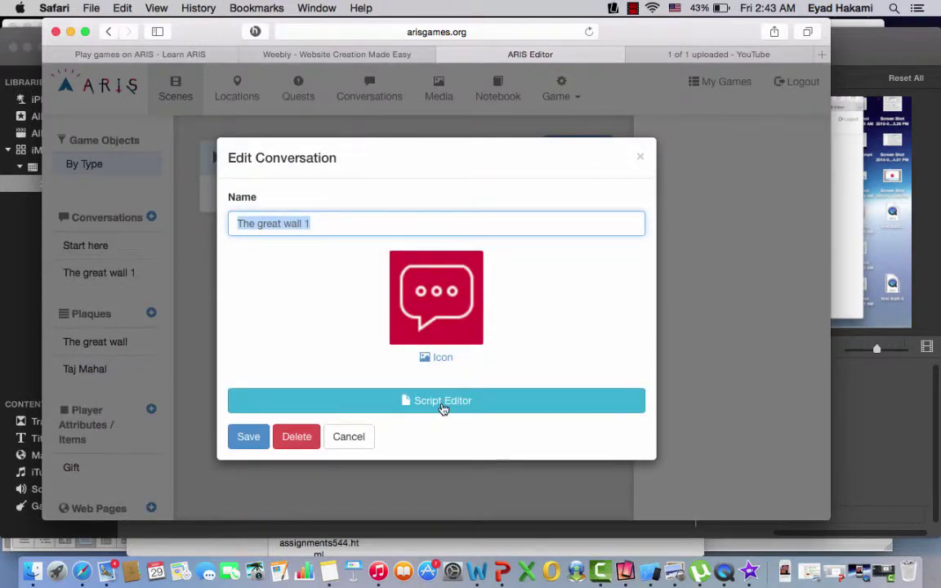
click(442, 407)
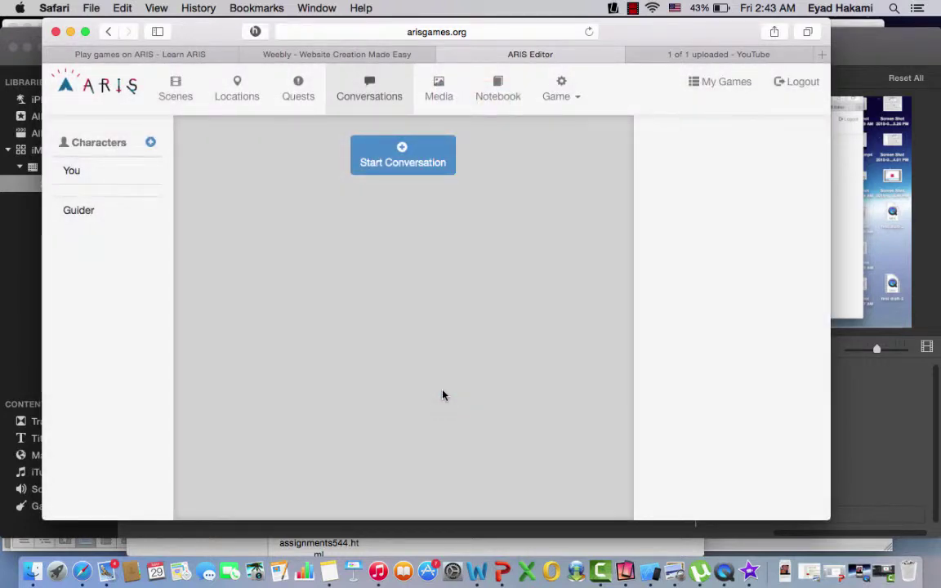
click(403, 147)
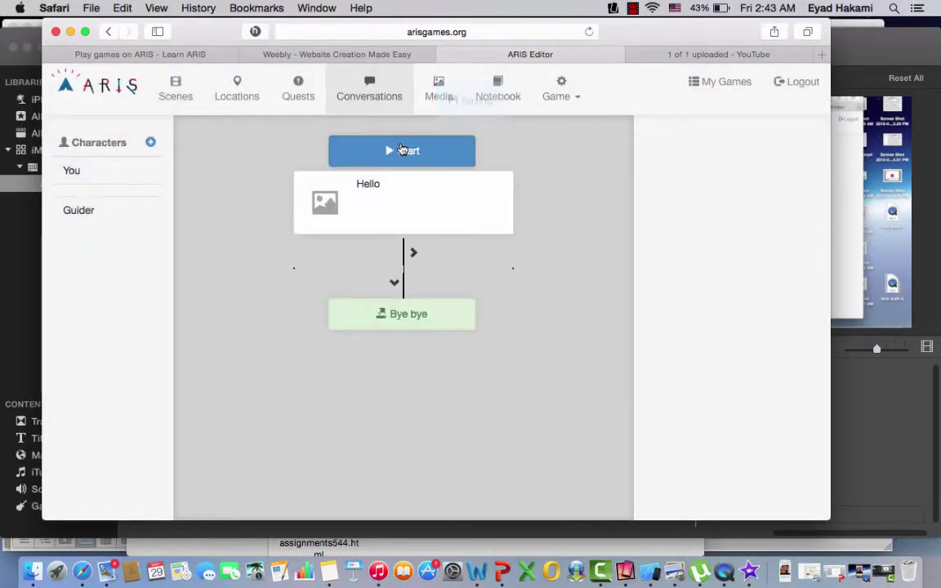
- Set the speaker of the opening Hello line to Guider
click(410, 195)
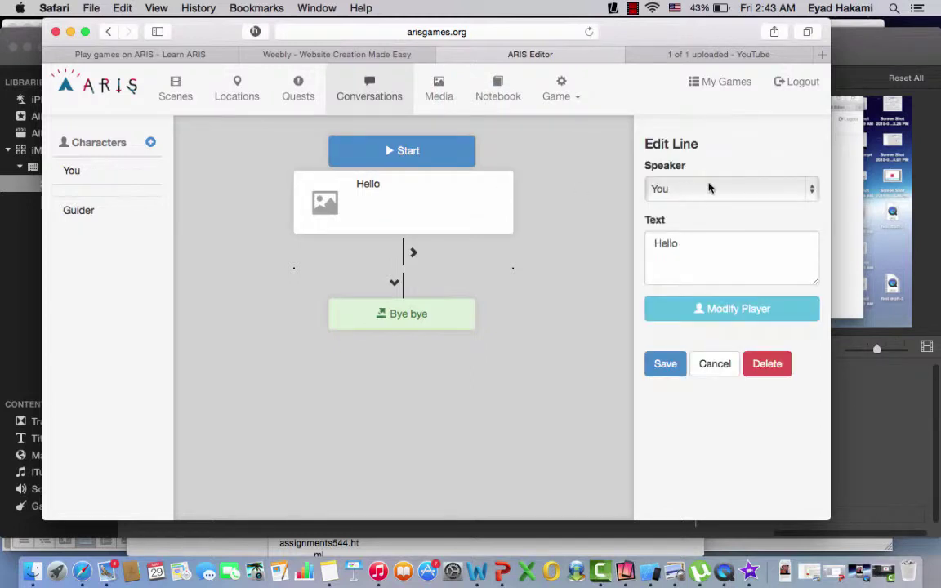
click(812, 192)
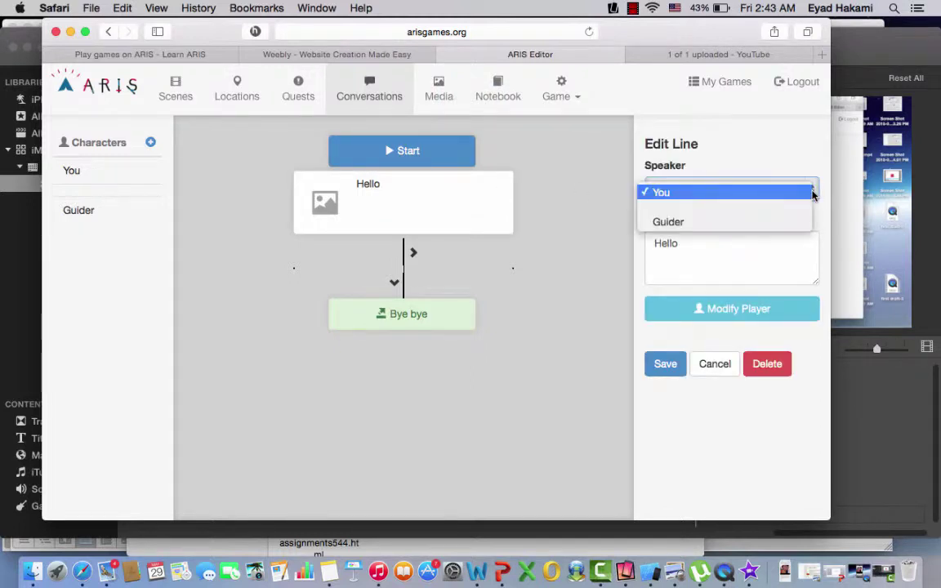
click(771, 220)
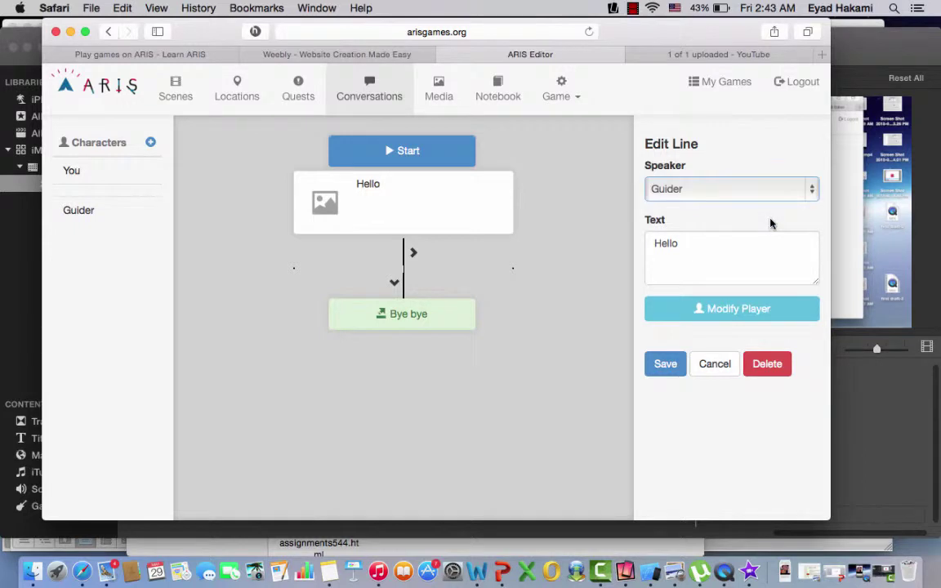
- Replace the Hello text with the Great wall "Start conversation" passage copied from Notes, and save the line
click(716, 245)
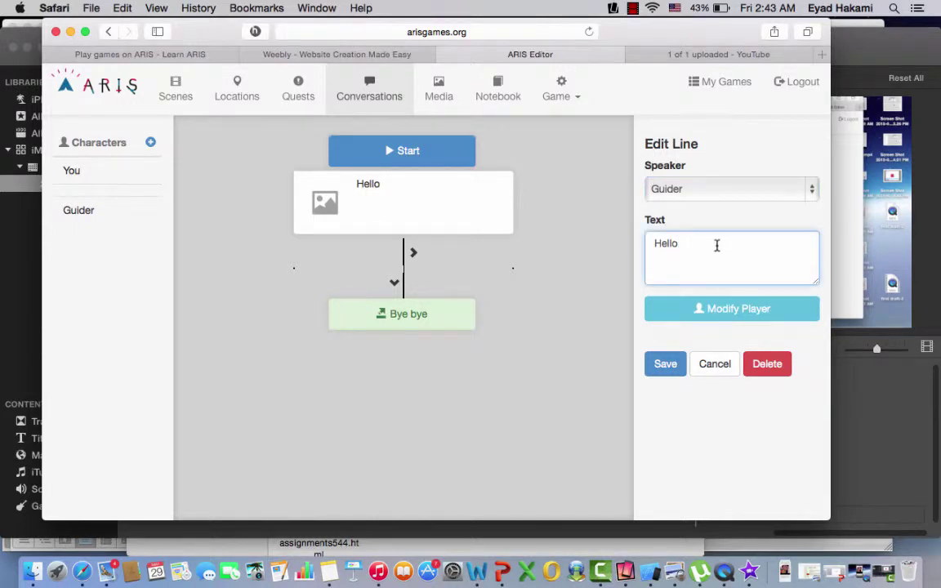
drag(716, 245, 645, 245)
key(BackSpace)
click(328, 572)
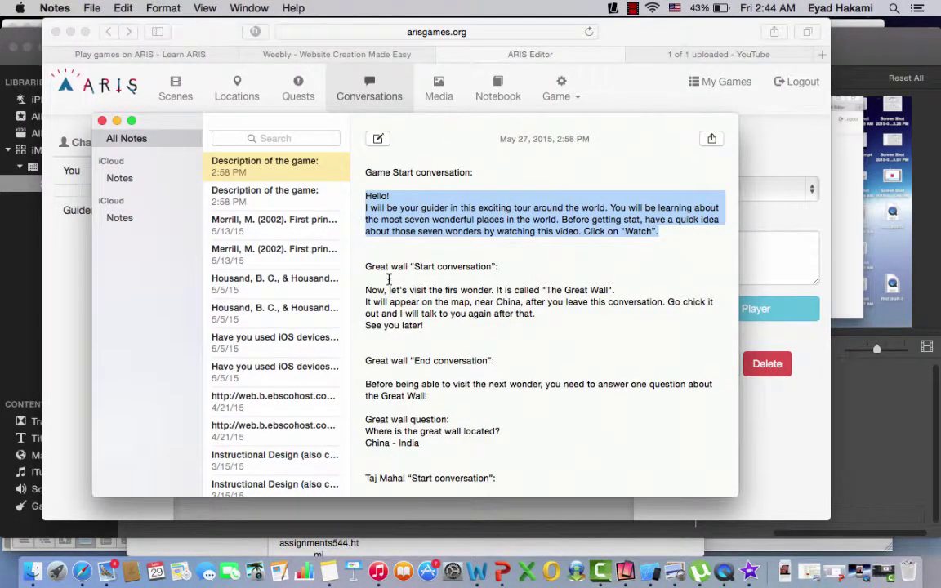
drag(371, 267, 471, 268)
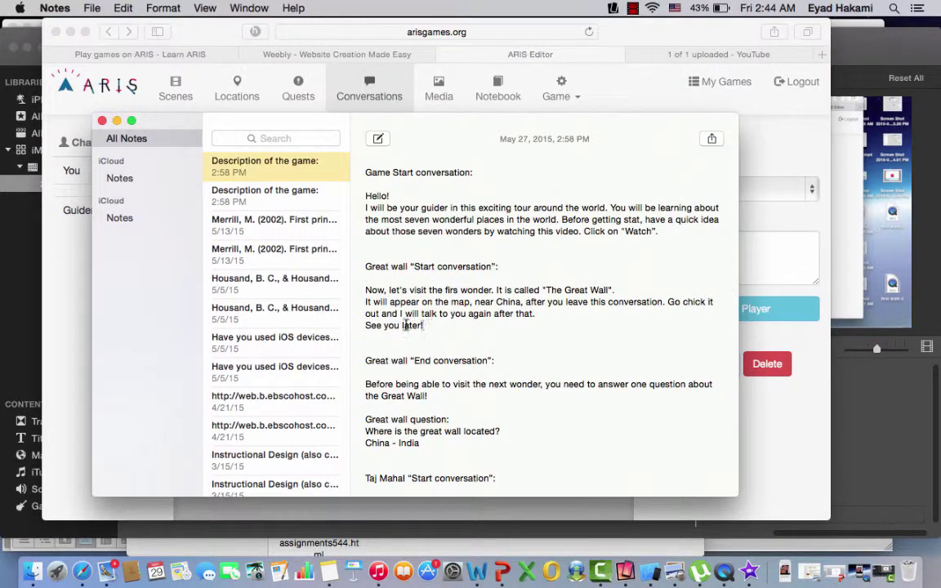
drag(424, 326, 364, 293)
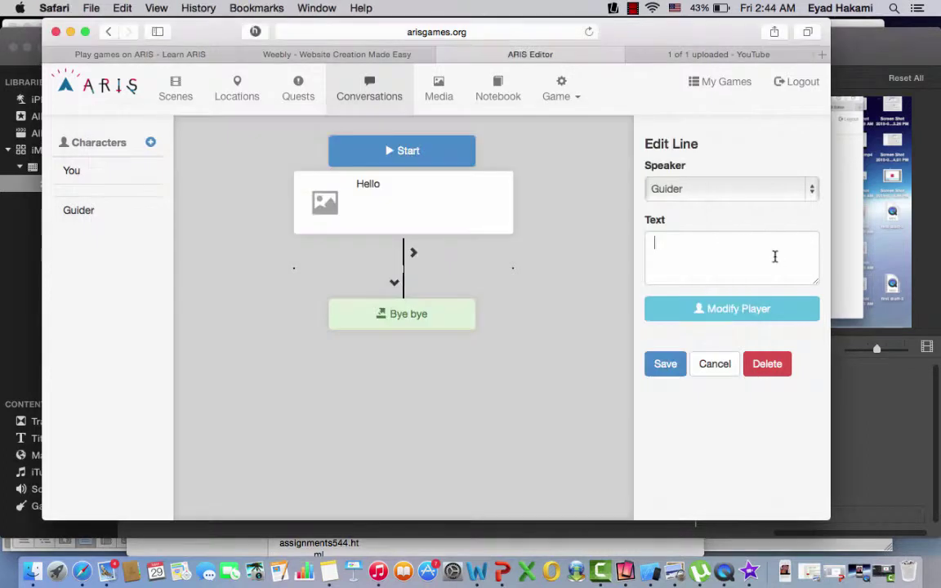
click(772, 255)
key(super+v)
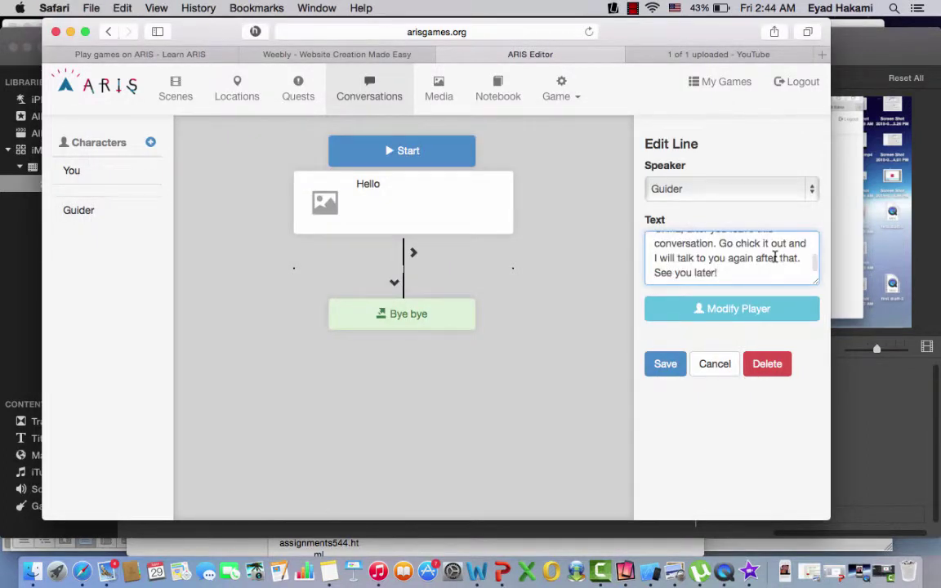
right_click(675, 364)
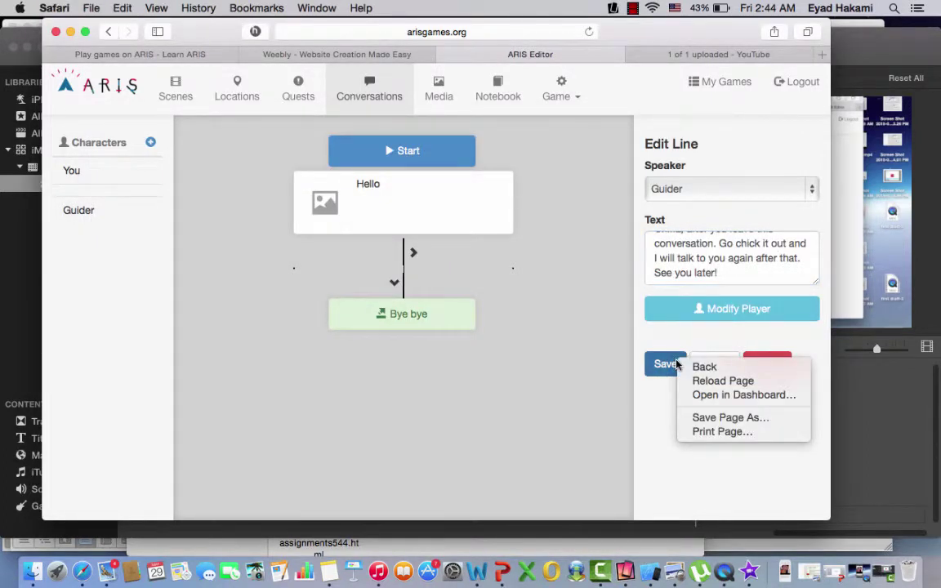
click(668, 366)
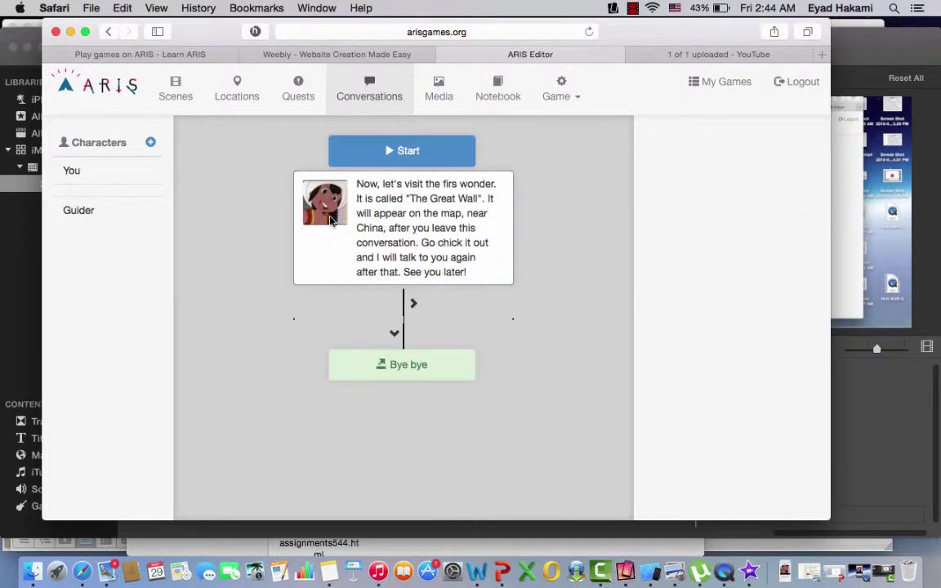
- Change the prompt of the Bye bye choice to "Go to the map" and save it
click(299, 201)
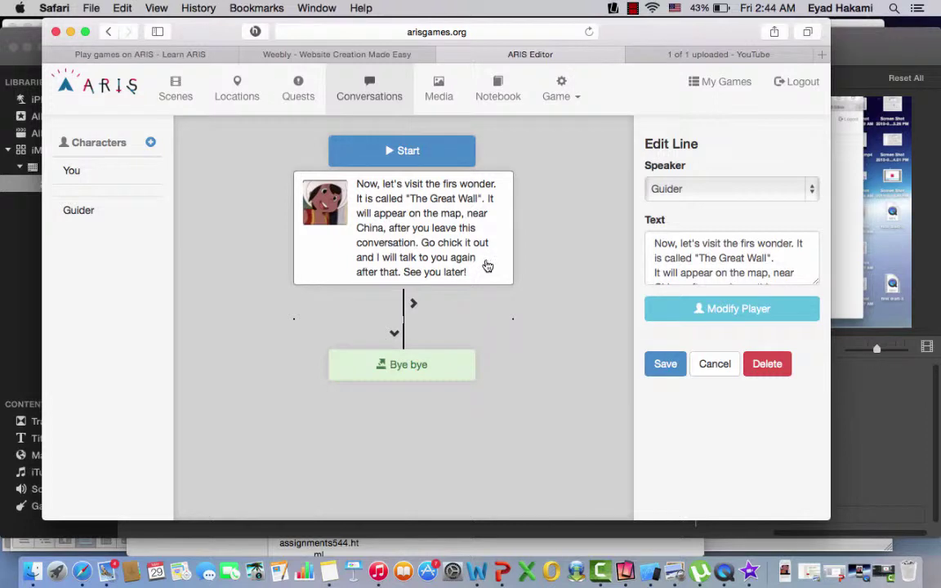
click(408, 368)
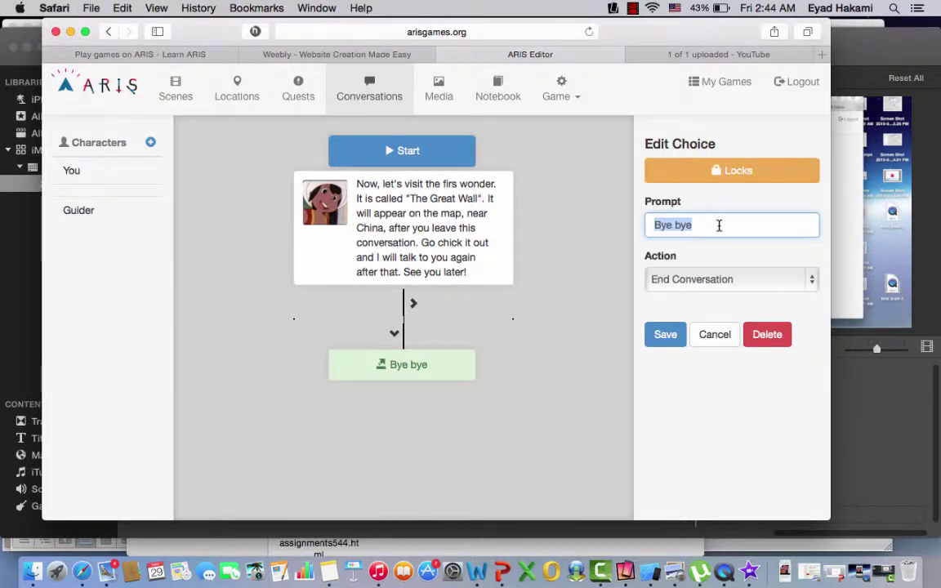
key(BackSpace)
text(Go to)
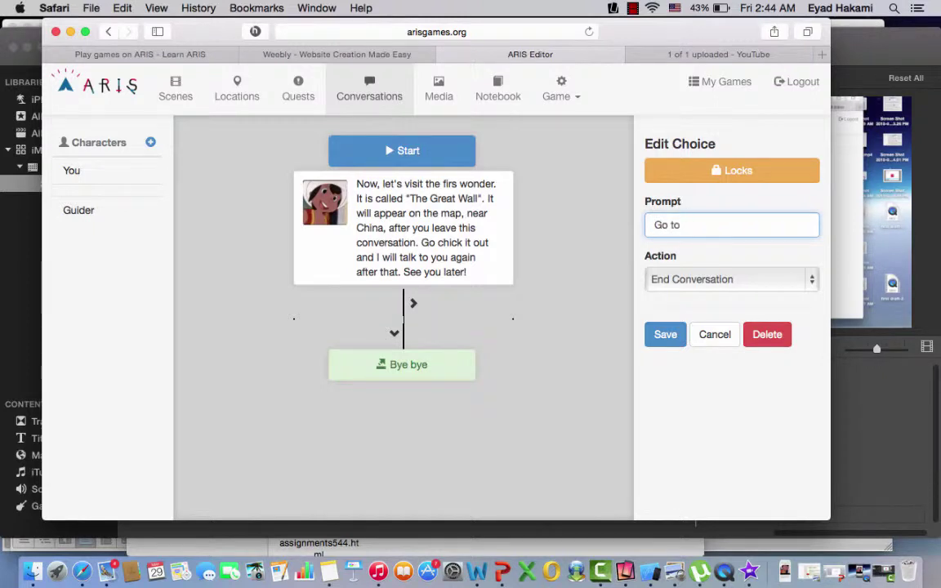
text( the map)
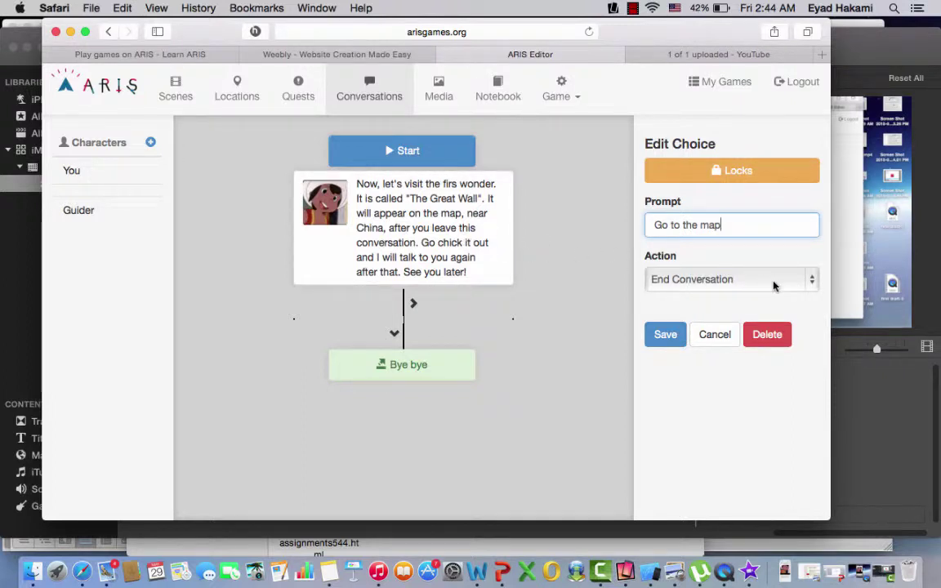
click(663, 341)
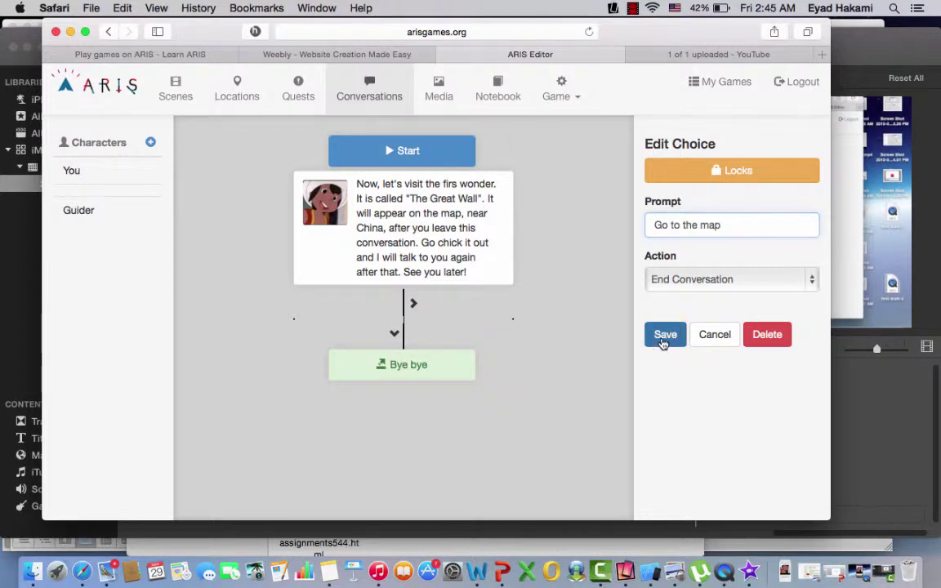
- Set the action of the "Go to the map" choice to Exit to Tab with Map as the target, and save it
click(418, 378)
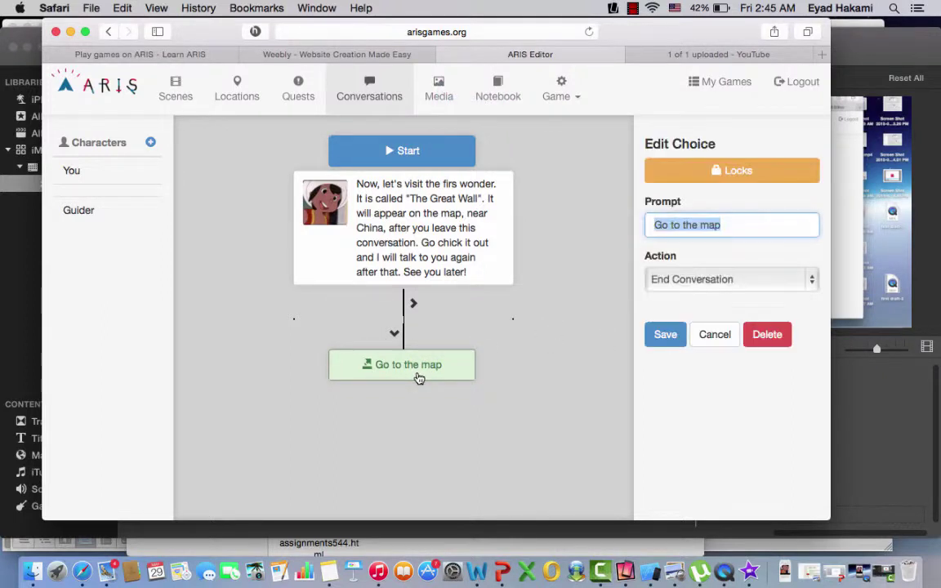
click(811, 286)
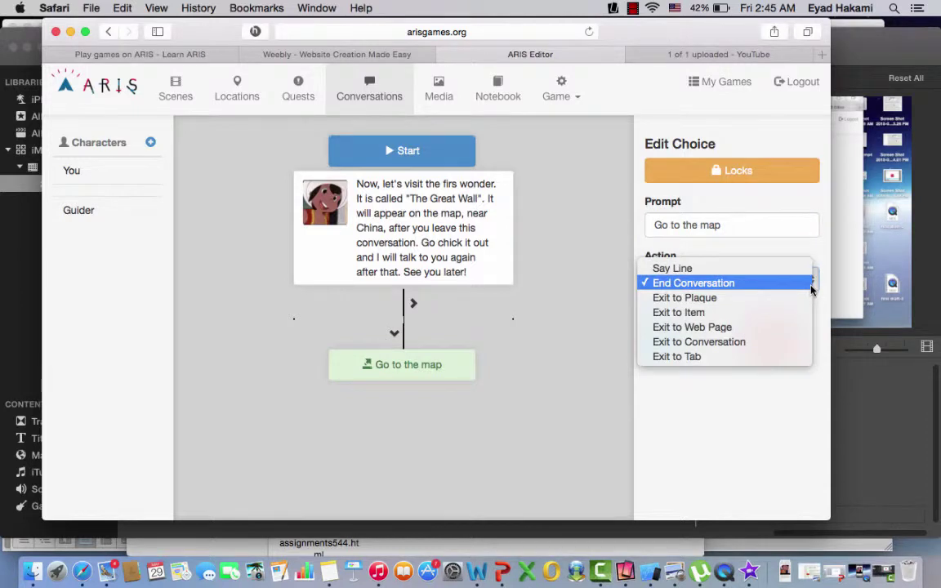
click(727, 360)
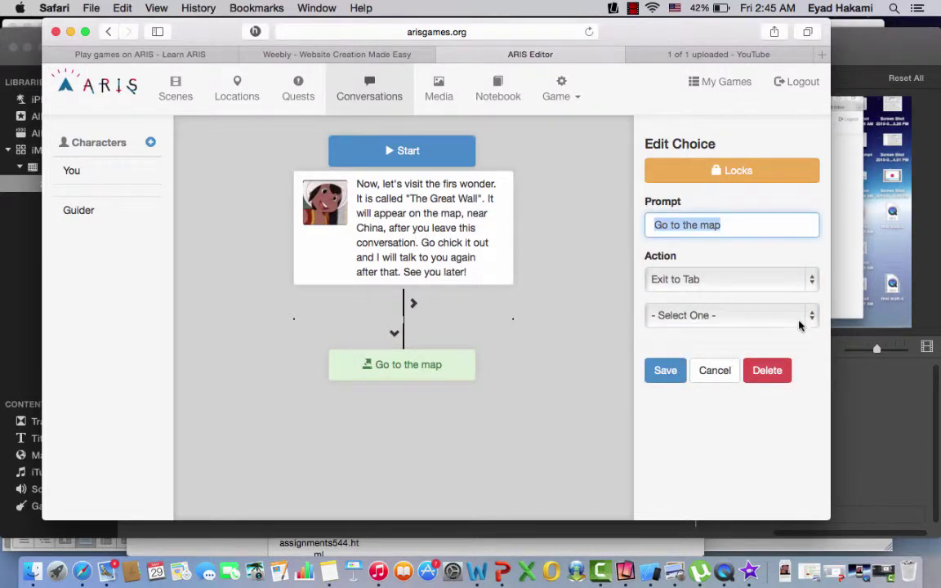
click(799, 326)
click(718, 348)
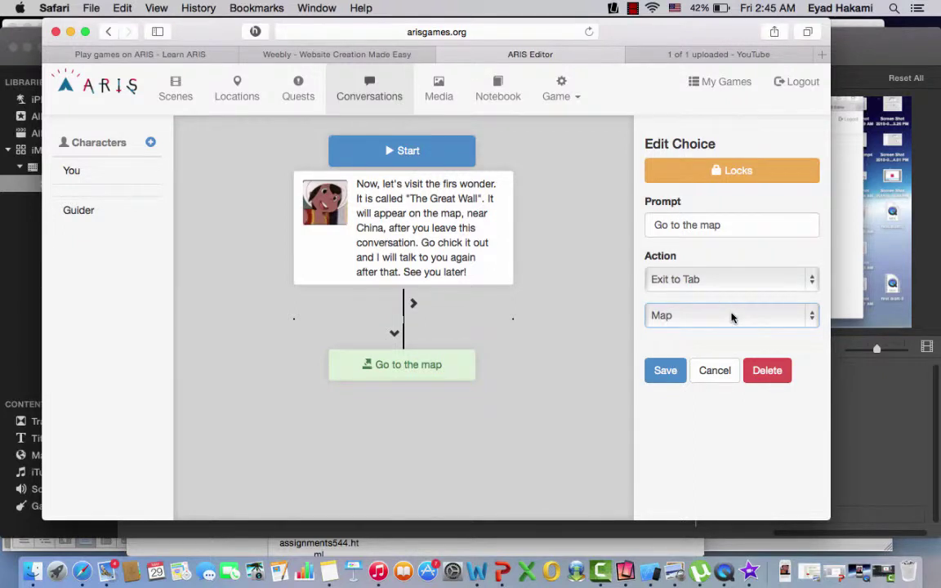
click(666, 371)
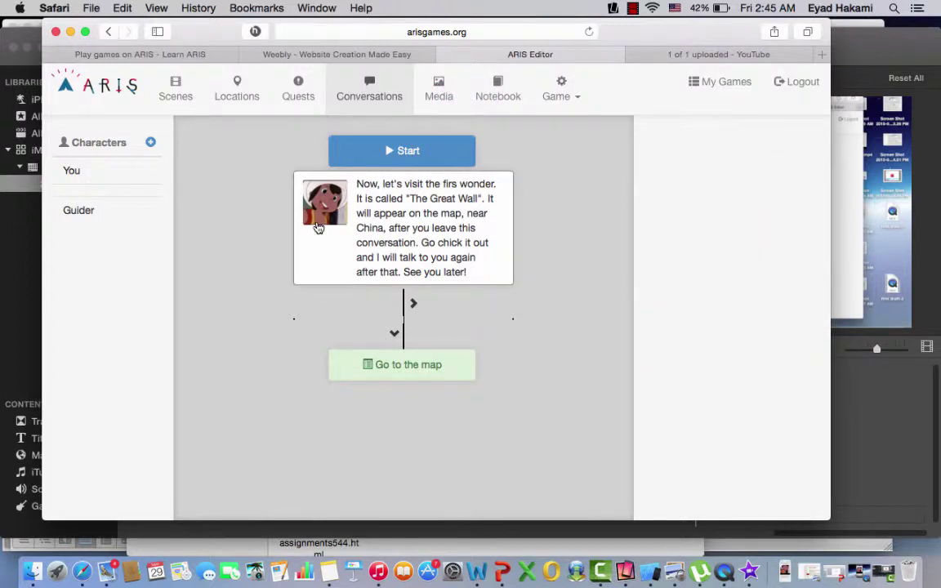
- Return to the game's scenes and create a conversation named "Great wall question" with the default icon
click(175, 107)
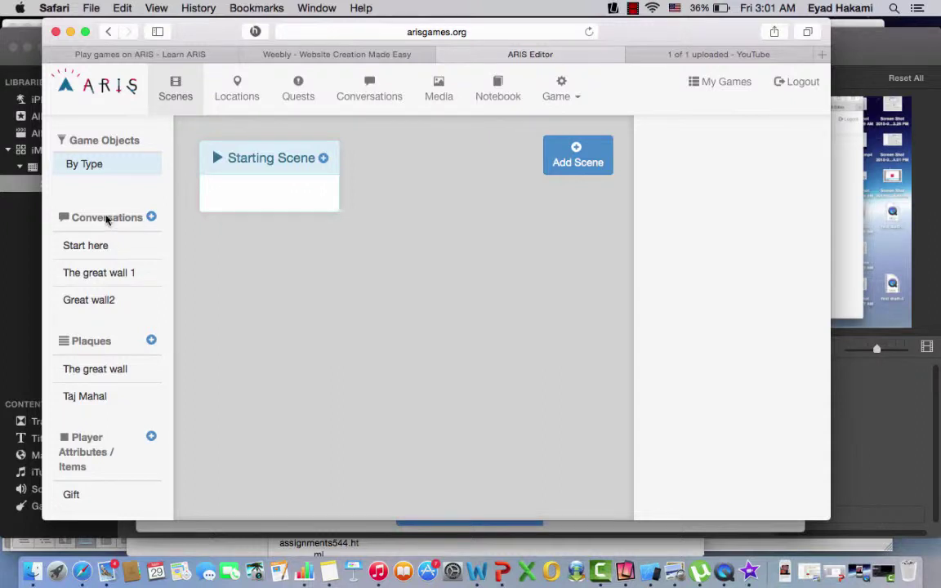
click(151, 217)
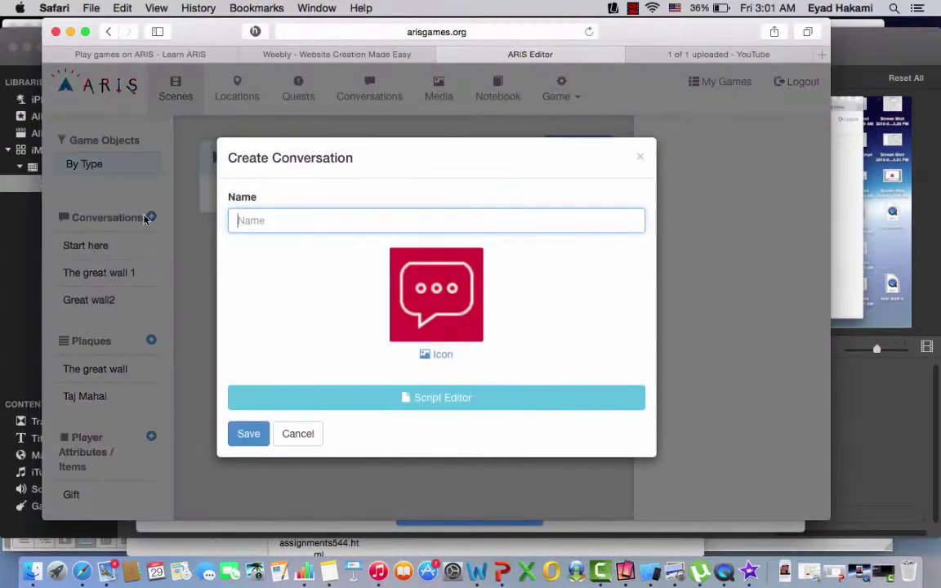
text(Great wall question)
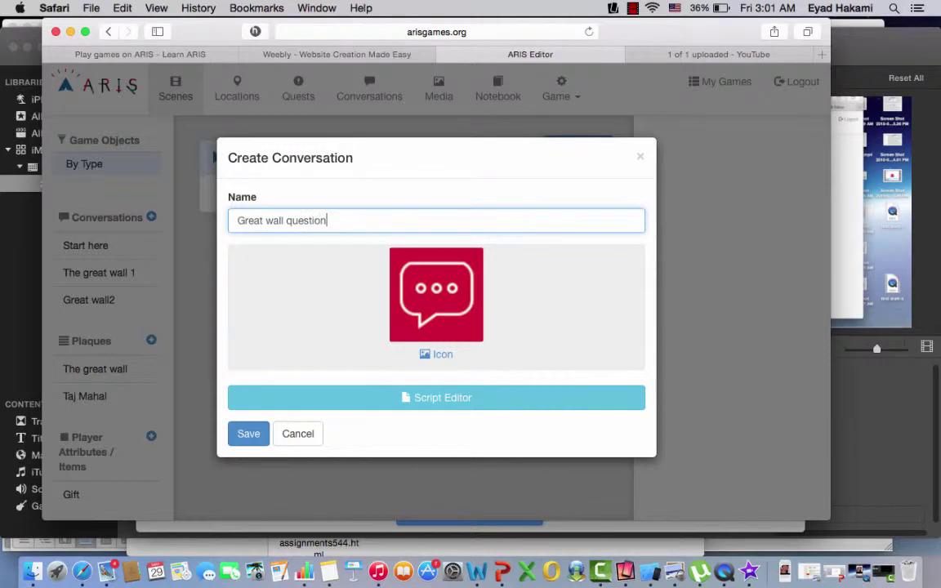
click(250, 434)
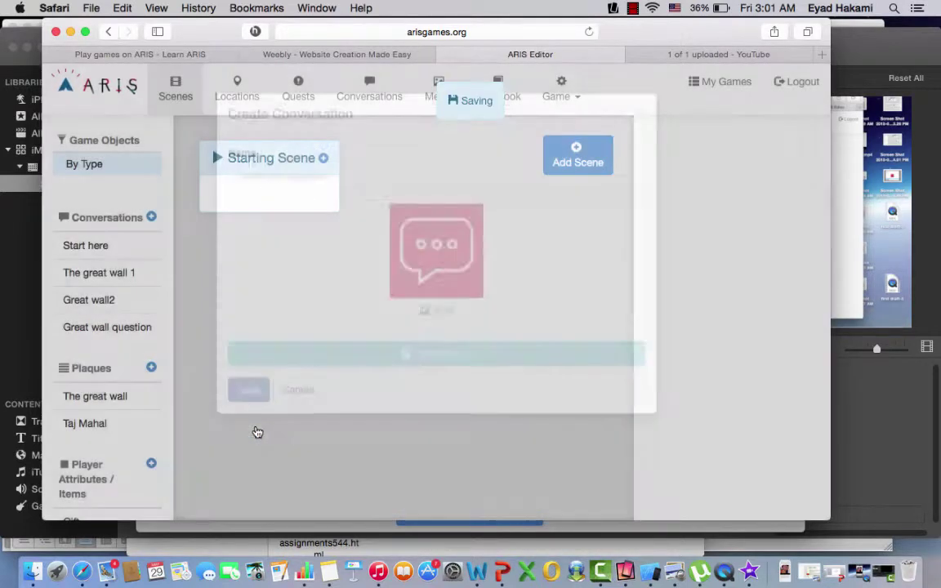
- Open the script of the Great wall question conversation and start its dialogue
click(141, 327)
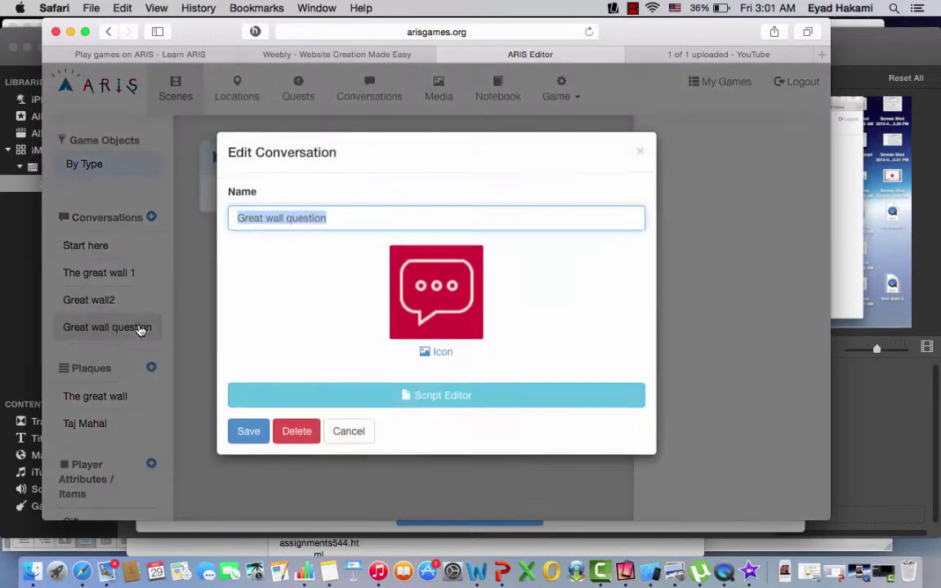
click(451, 404)
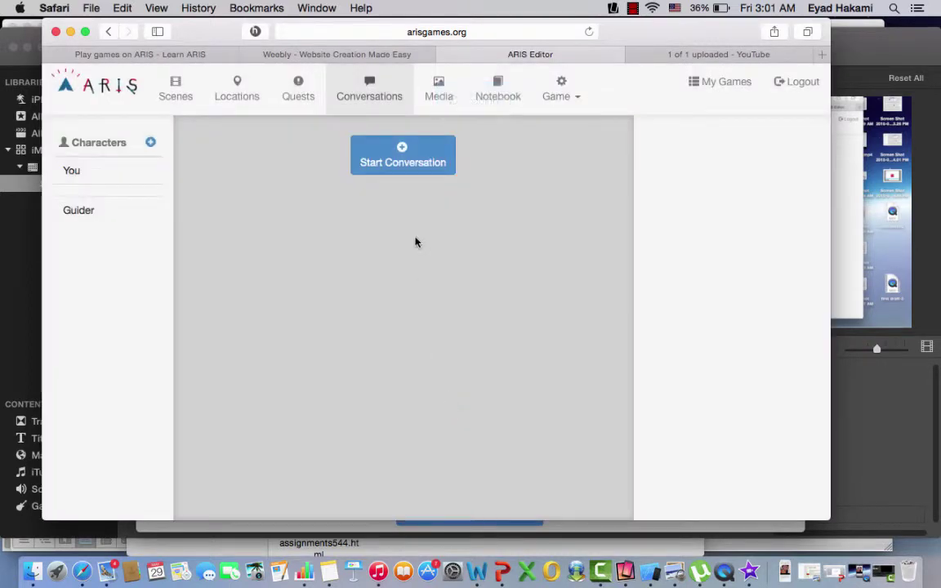
click(400, 162)
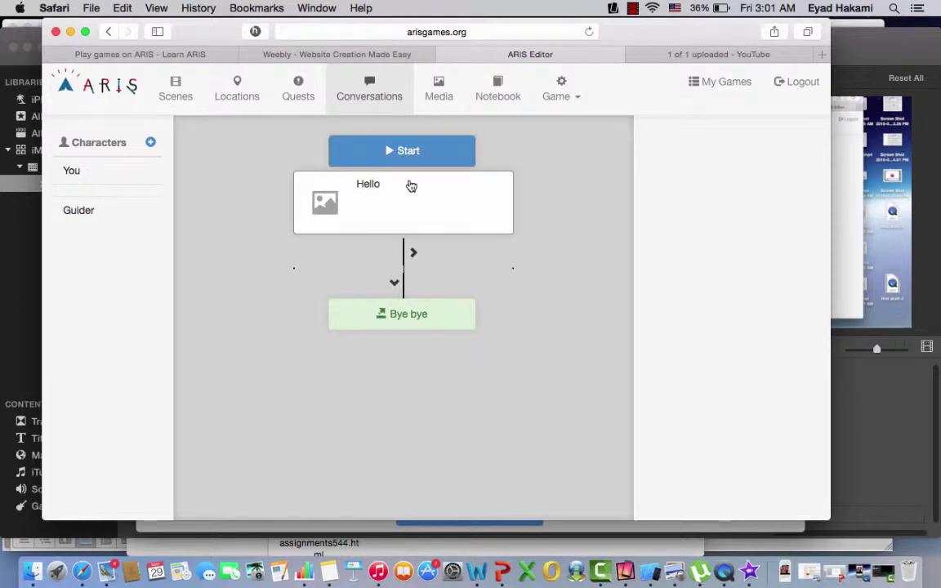
- Replace the Hello line's text with "Where is the great wall located?" from Notes and save the line
click(410, 188)
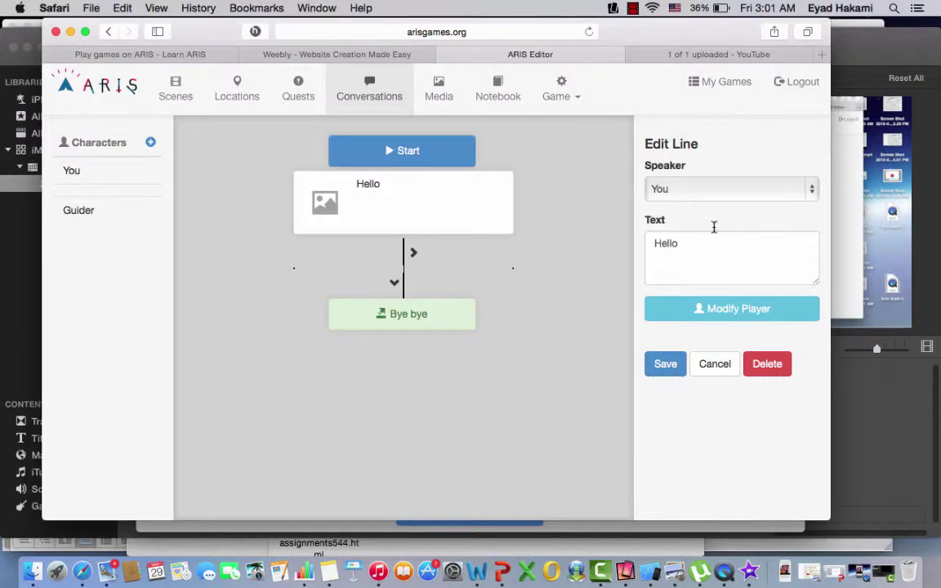
drag(686, 245, 645, 242)
key(BackSpace)
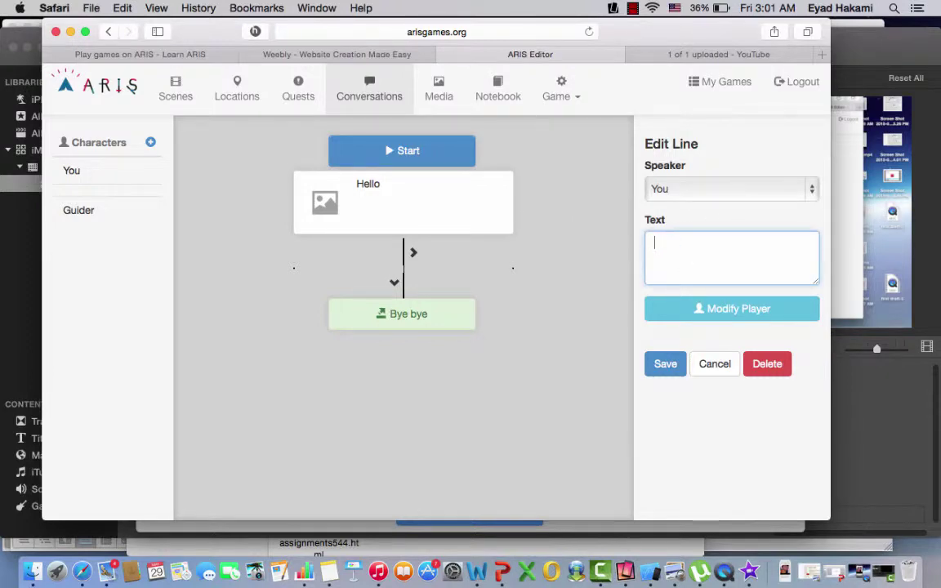
click(327, 572)
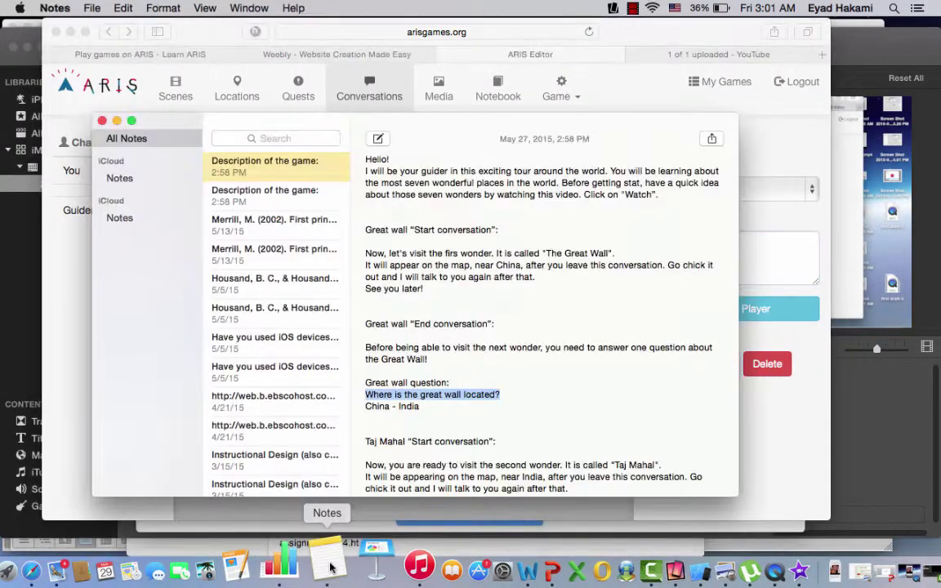
click(777, 254)
text(Where is the great wall located?)
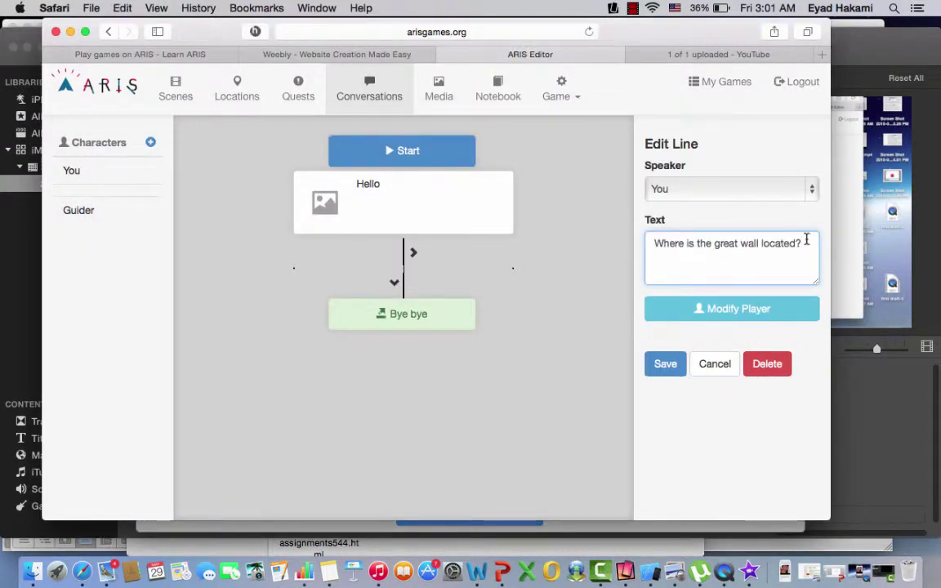
click(668, 364)
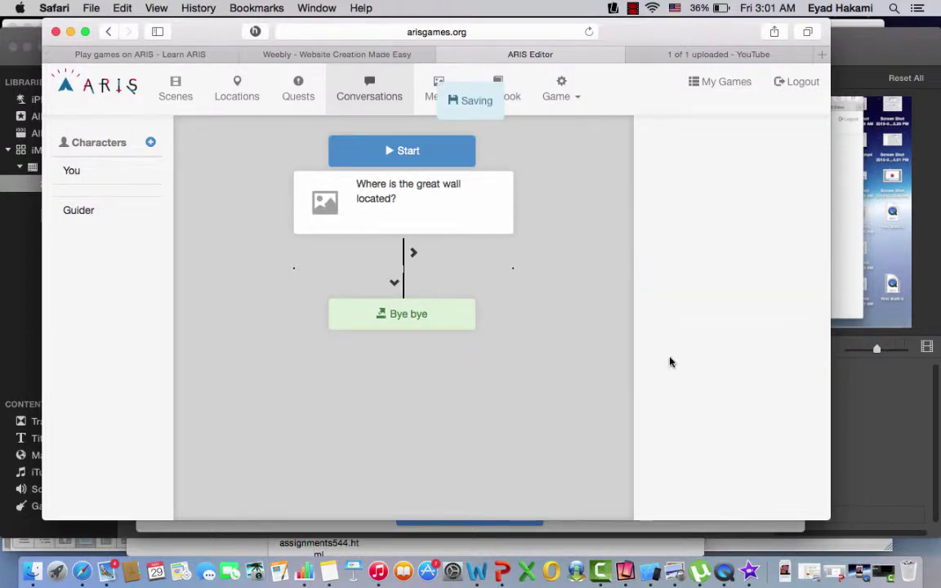
- Add a Continue choice under the great wall question and delete the Bye bye choice
click(413, 255)
scroll(437, 307, right, 3)
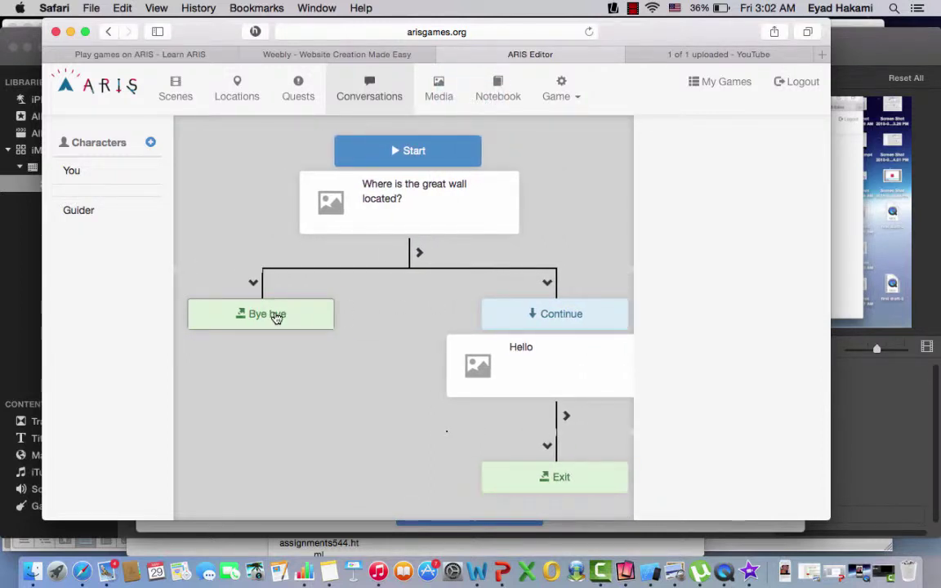
click(276, 318)
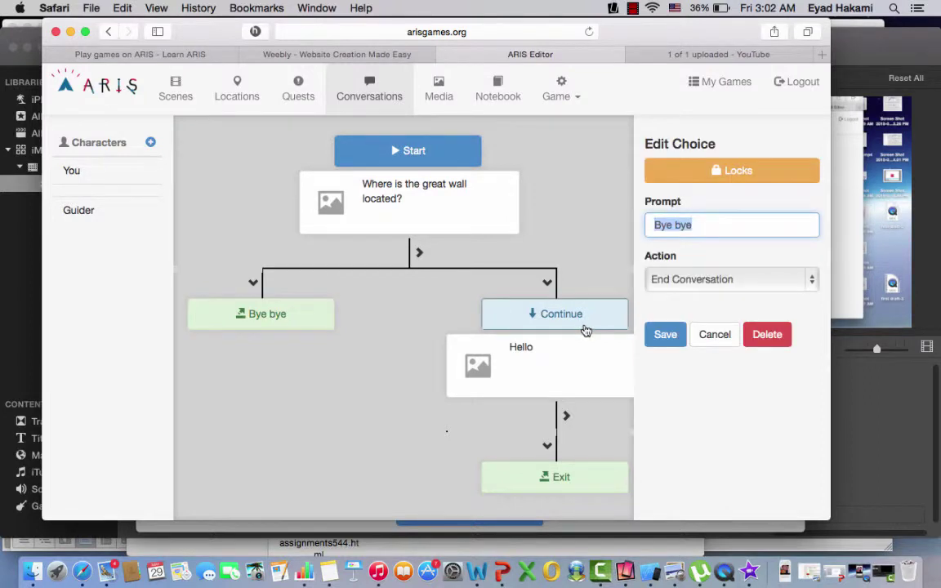
click(755, 336)
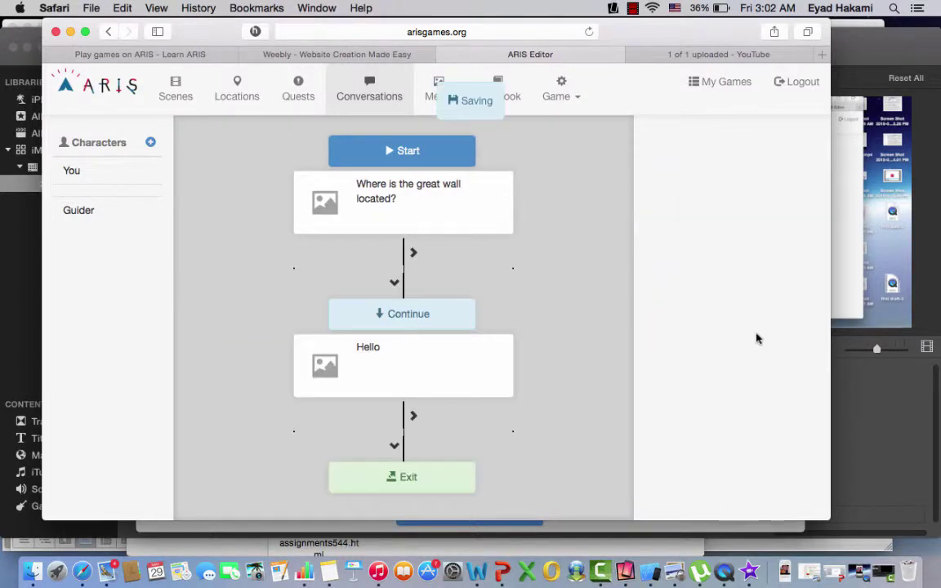
- Add a second choice under the great wall question and set the two choice prompts to "China" and "India", saving each
click(414, 253)
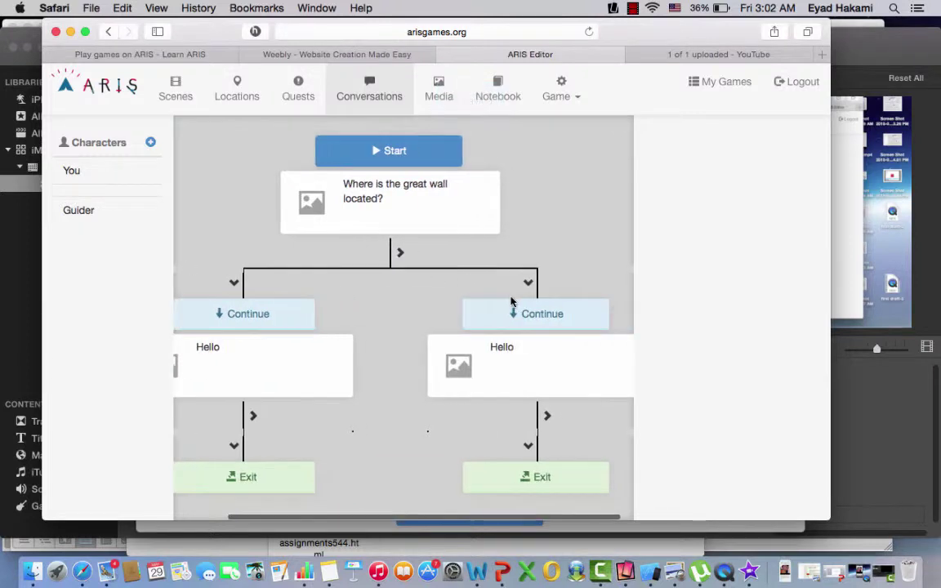
click(248, 317)
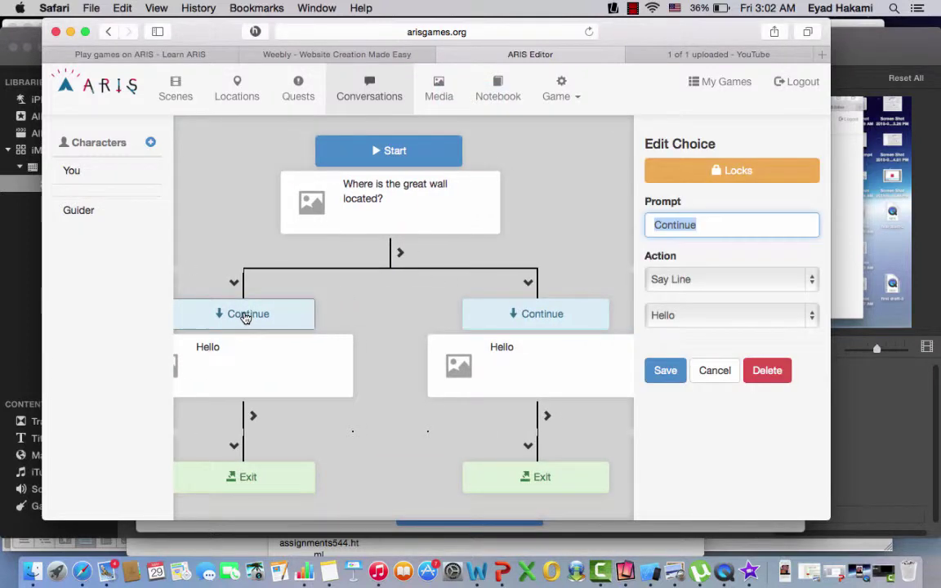
text(China)
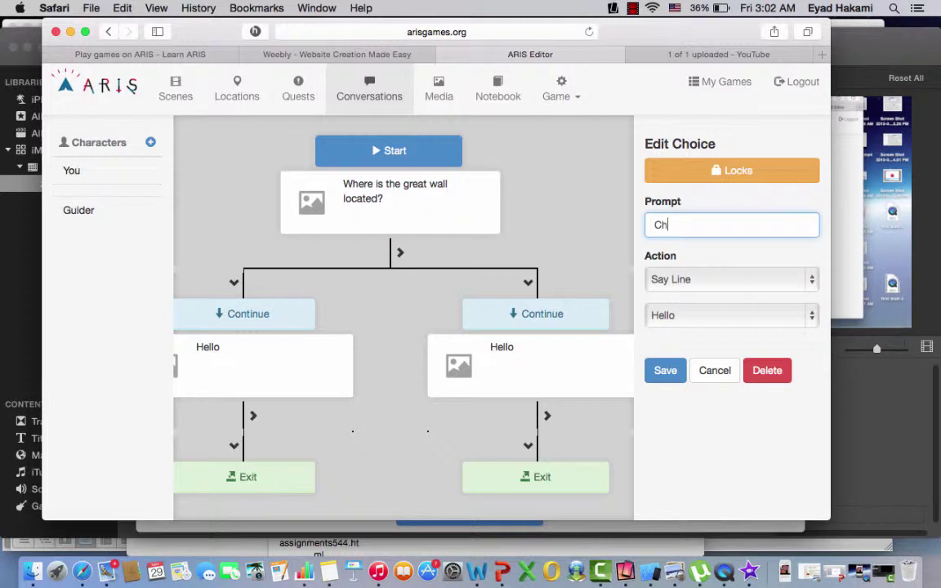
click(666, 371)
click(543, 319)
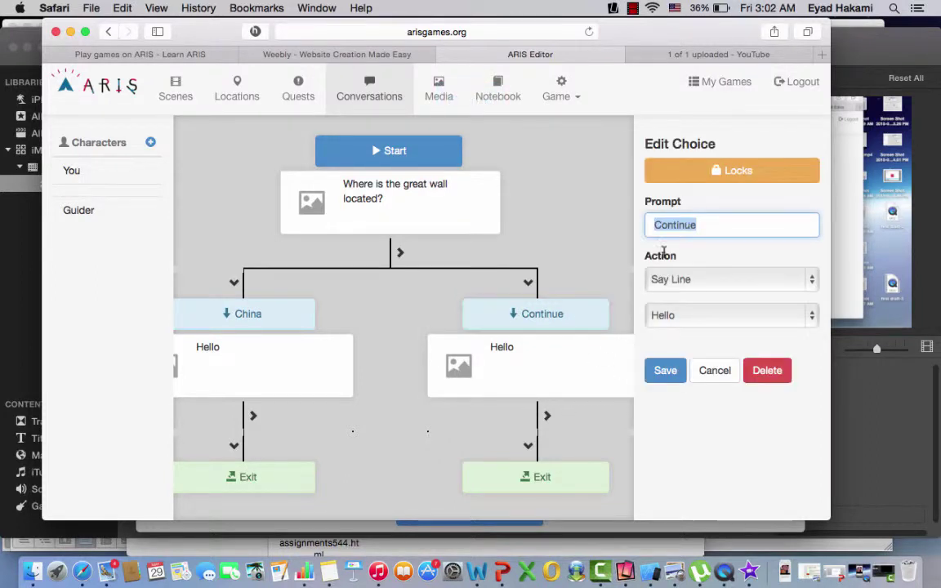
text(India)
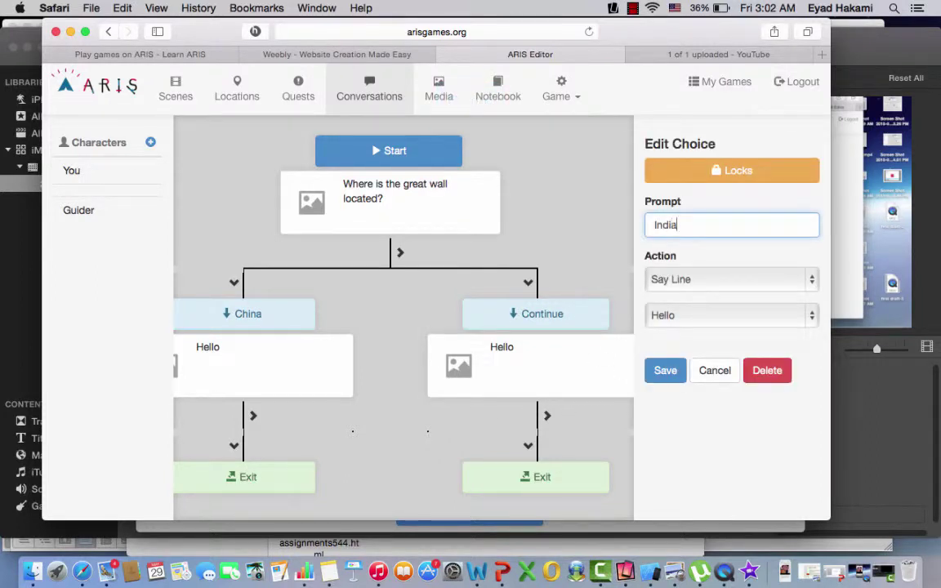
click(666, 372)
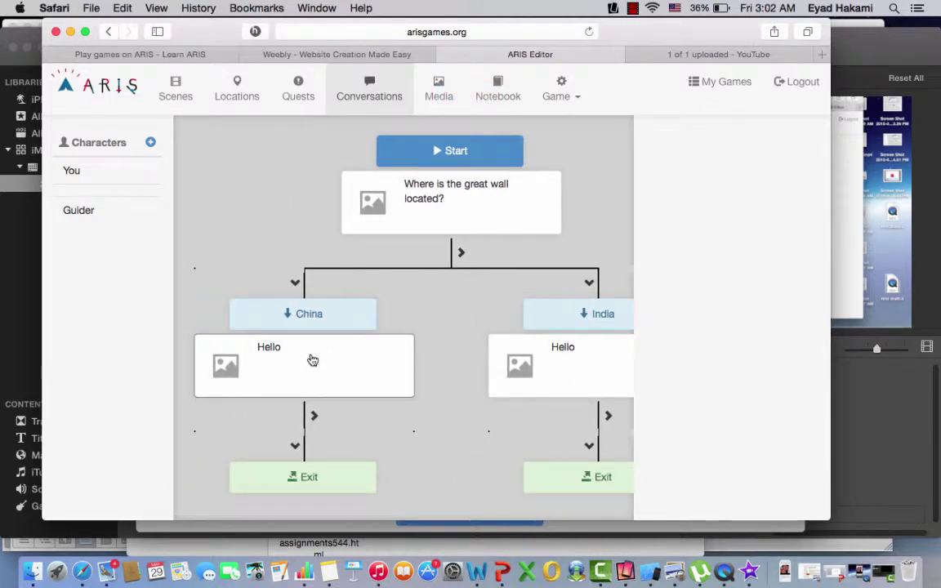
- Replace the Hello line under the China choice with "Correct!" and save the line
click(313, 360)
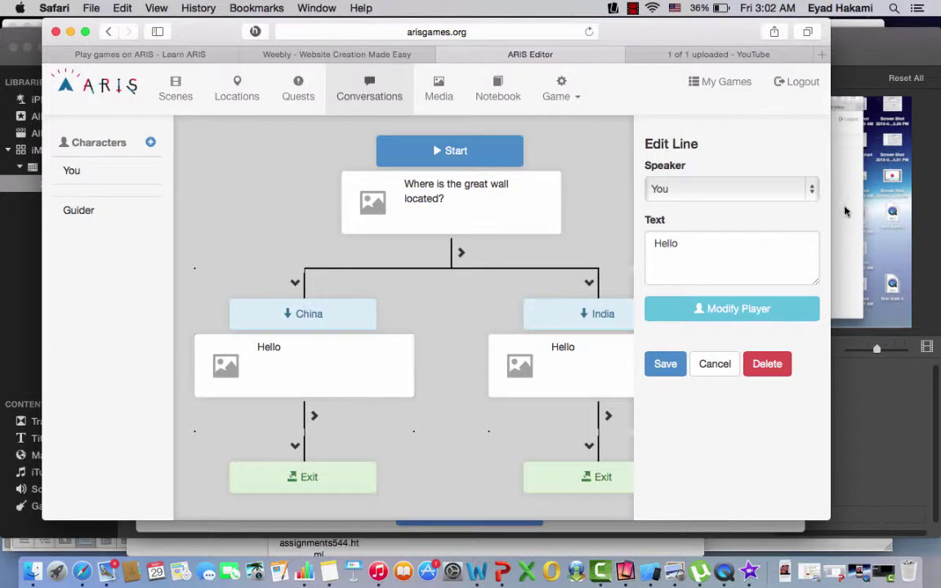
drag(704, 243, 636, 241)
key(BackSpace)
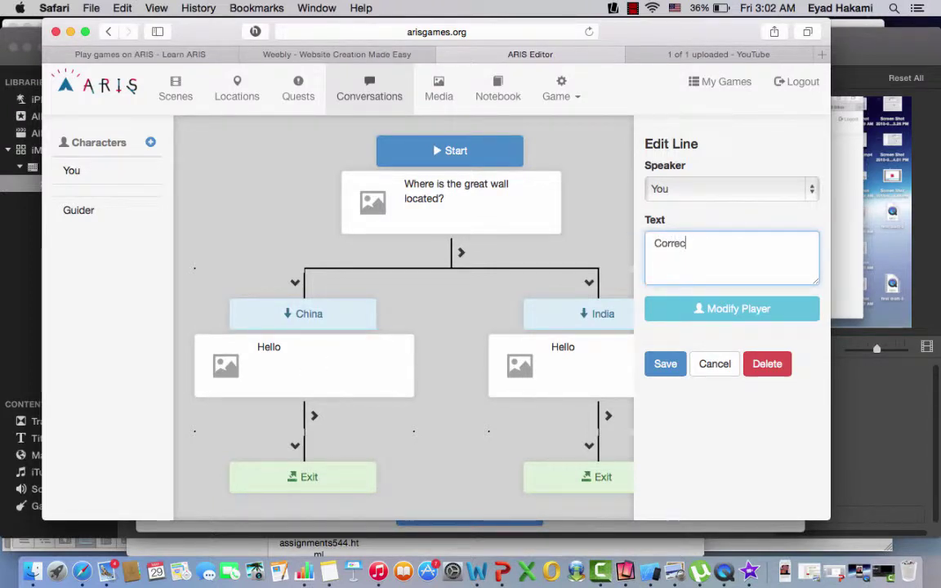
text(Correct!)
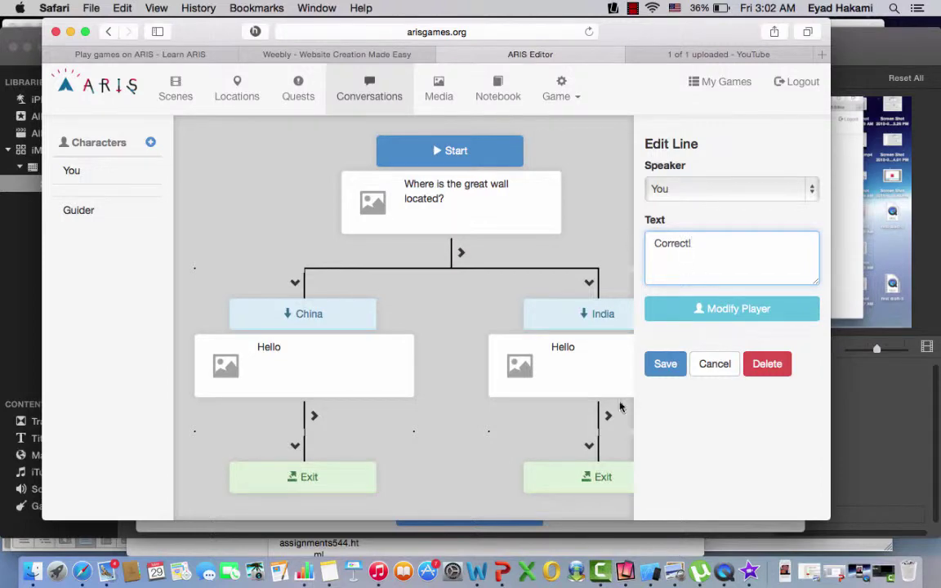
click(658, 372)
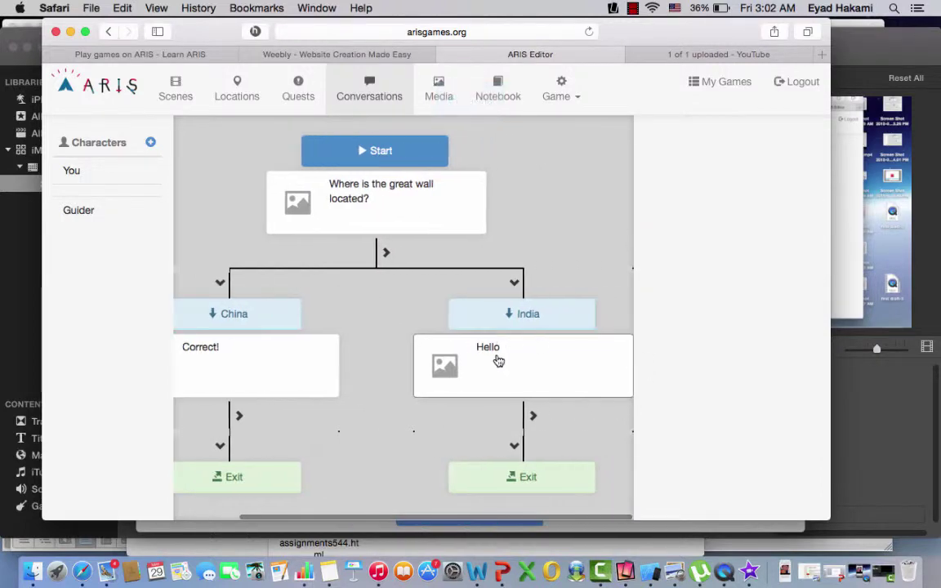
- Replace the Hello line under the India choice with "Wrong answer!" and save the line
click(497, 361)
drag(687, 241, 636, 243)
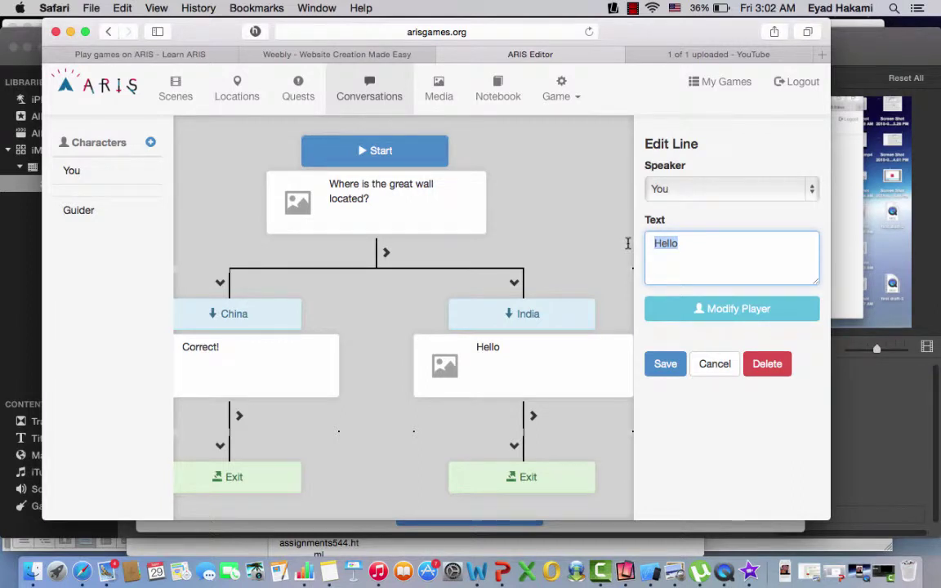
text(W)
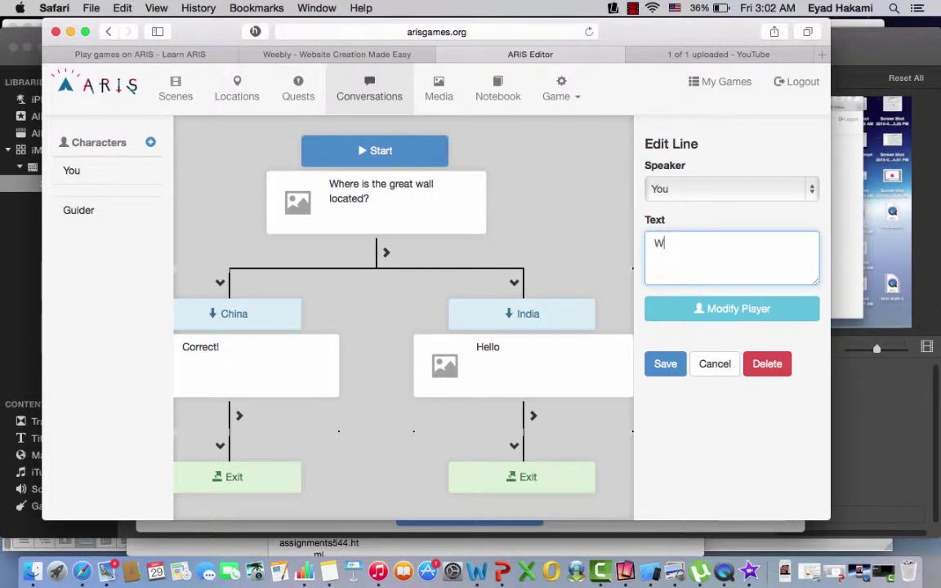
text(rong answer)
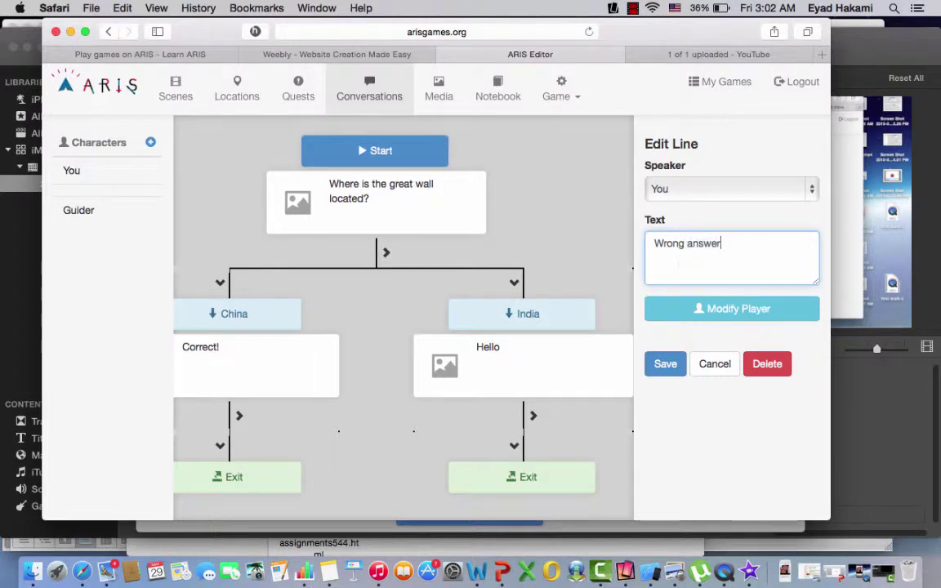
text(!)
click(676, 365)
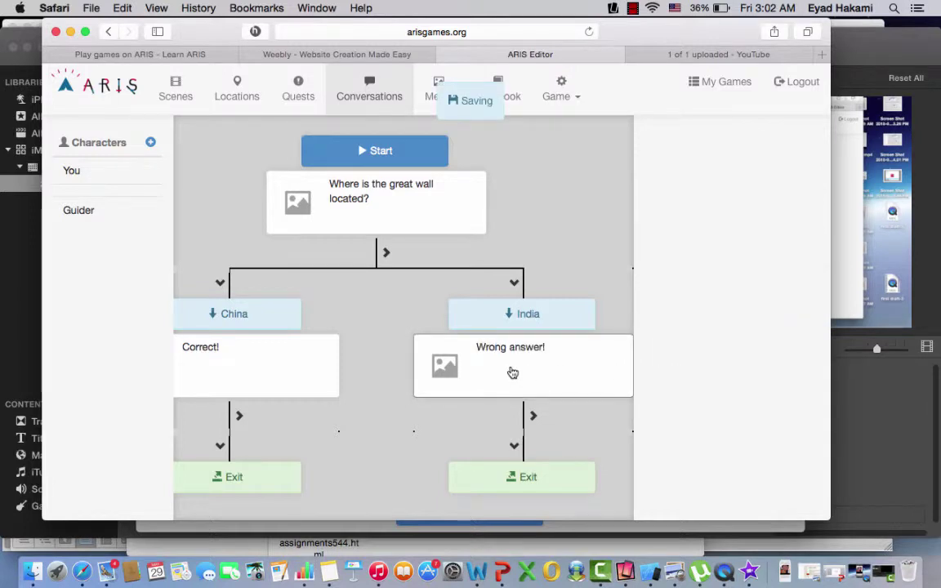
- Rename the Exit choice under "Wrong answer!" to "Try again", make it exit to the Great wall question conversation, and save it
click(520, 477)
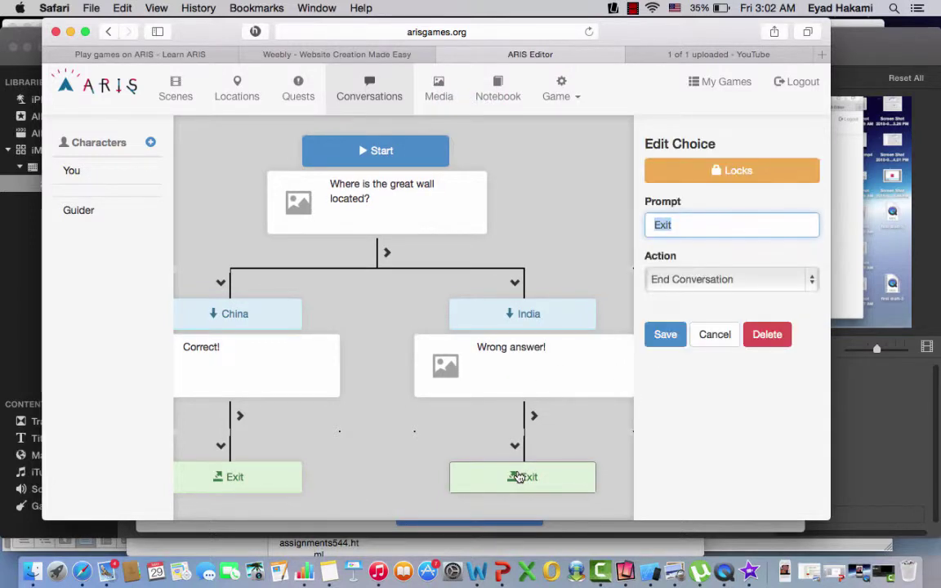
text(Try)
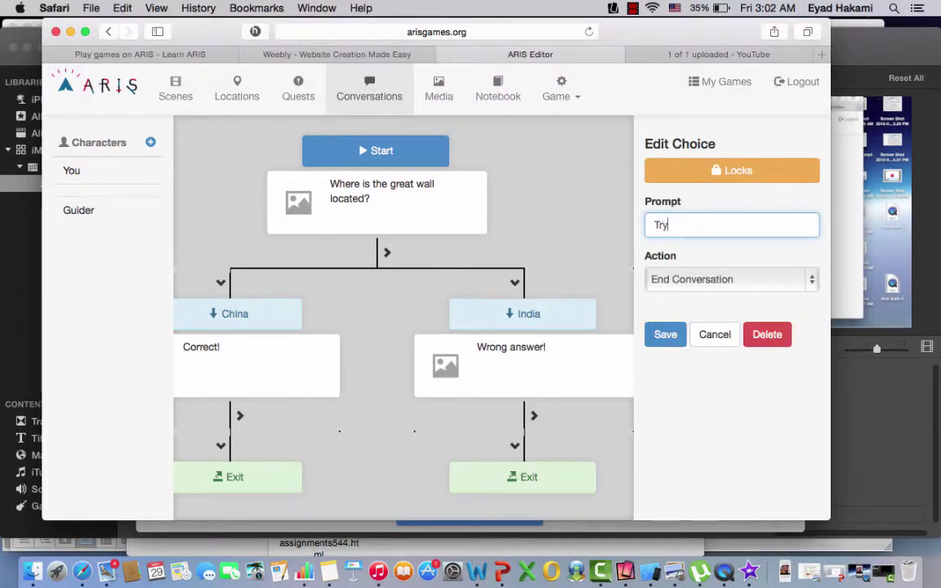
text( again)
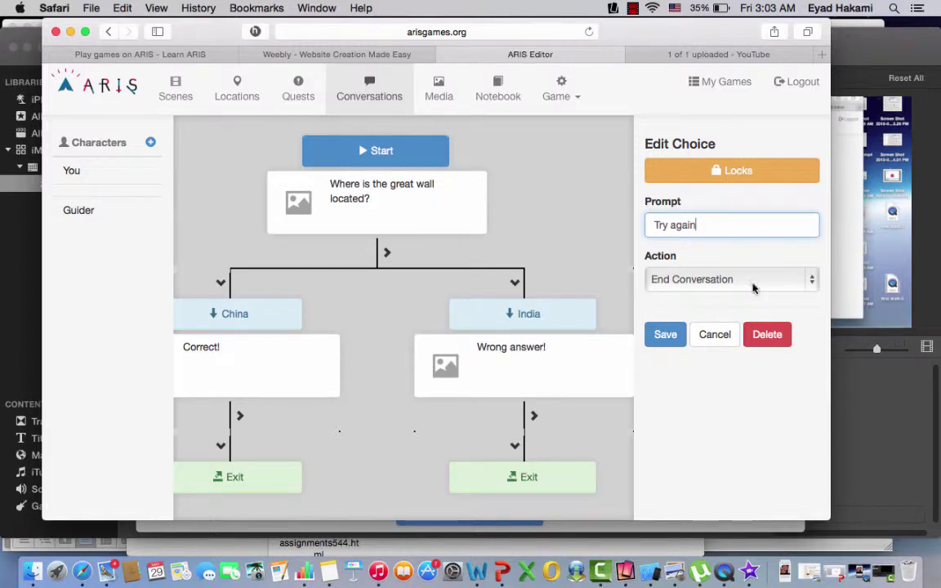
click(812, 282)
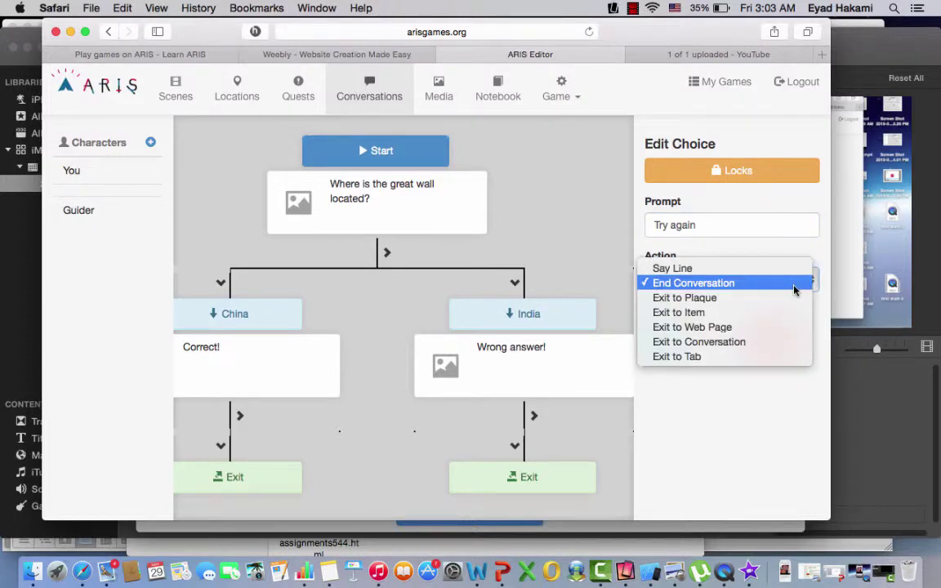
click(733, 343)
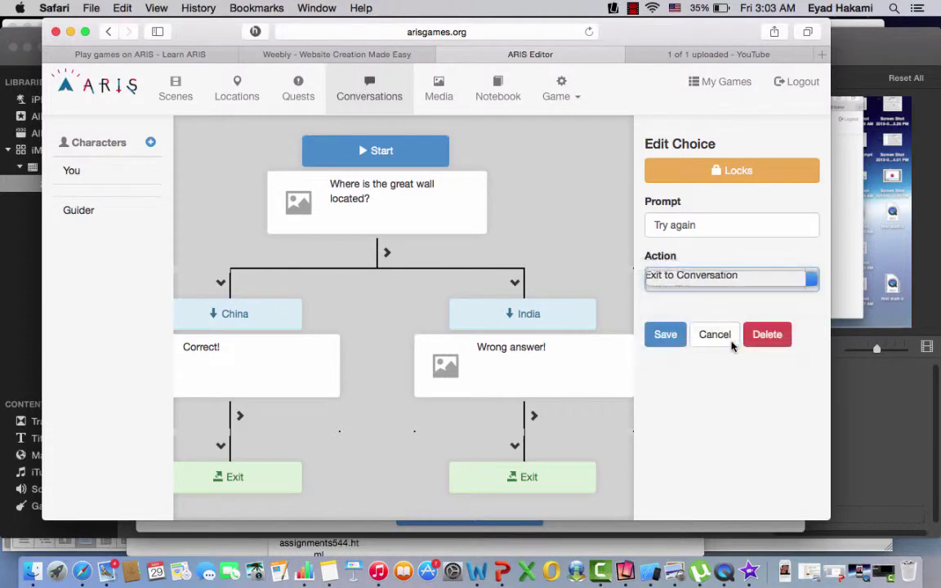
click(807, 320)
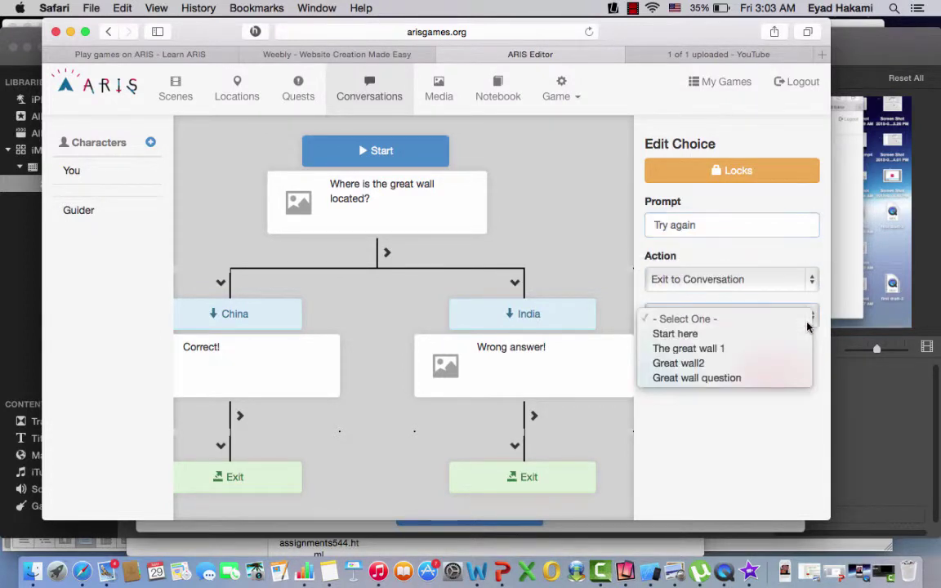
click(737, 379)
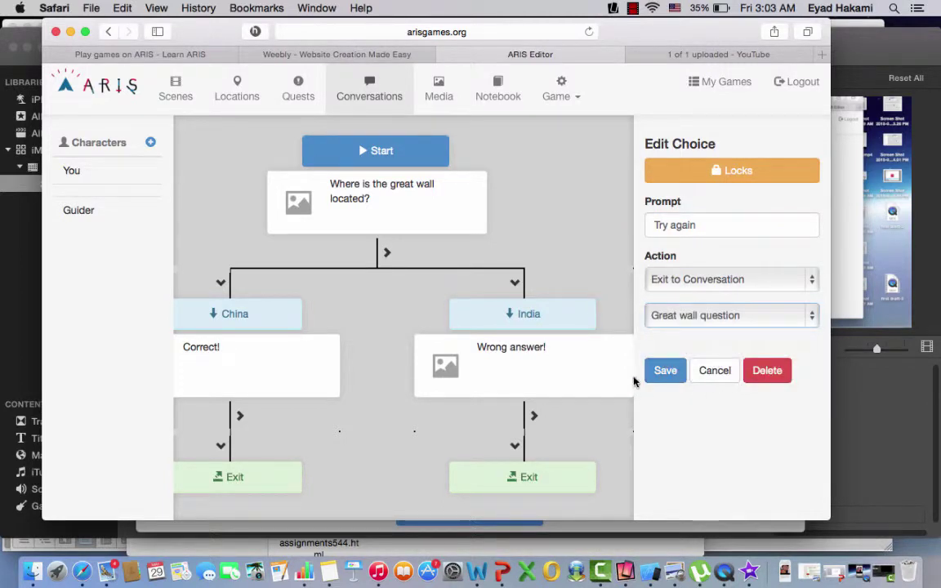
click(665, 370)
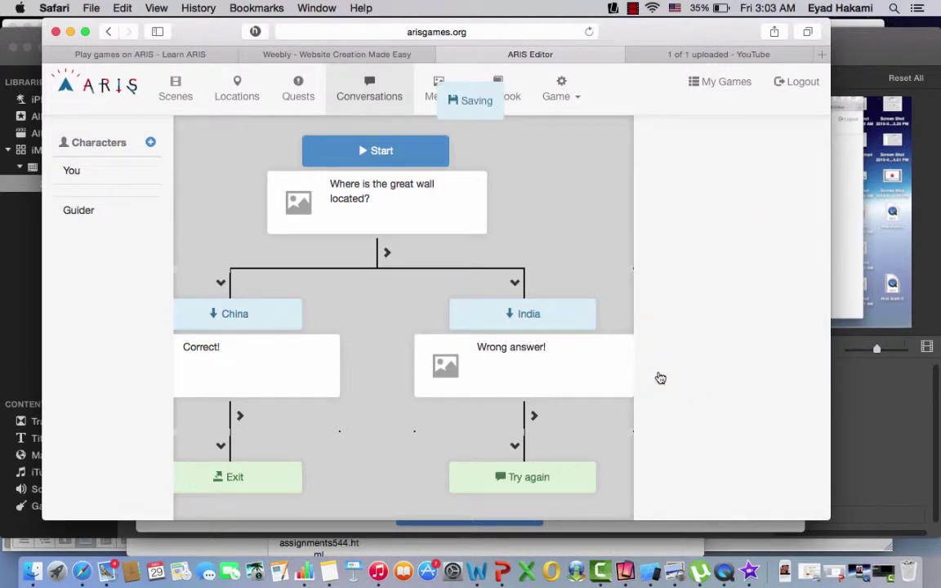
- Rename the Exit choice under the "Correct!" line to "Next" and save it
click(546, 486)
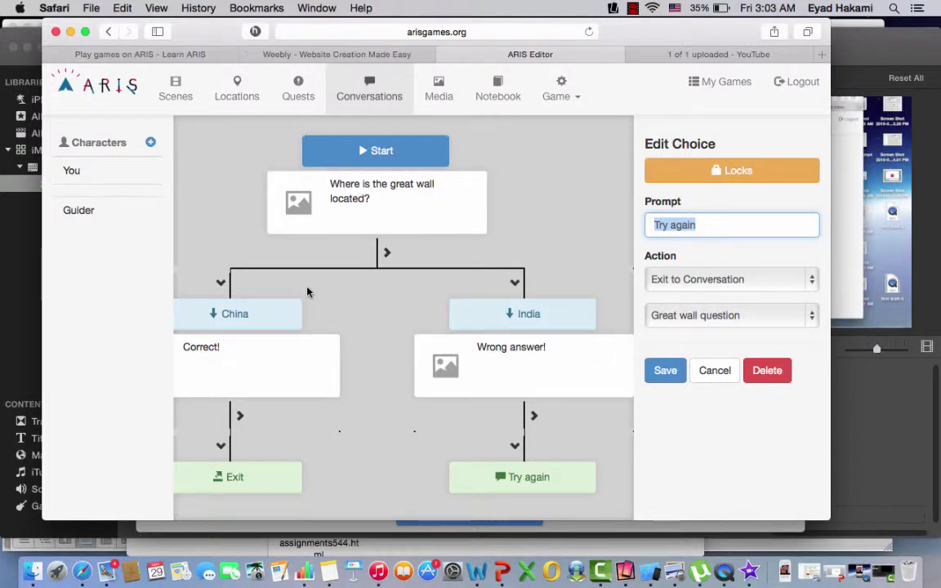
scroll(307, 291, left, 2)
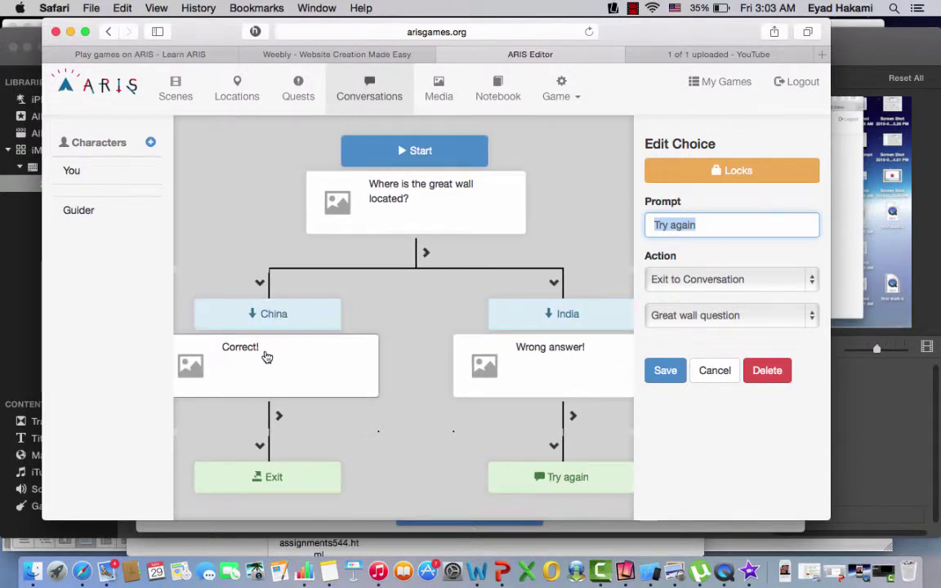
scroll(267, 357, left, 1)
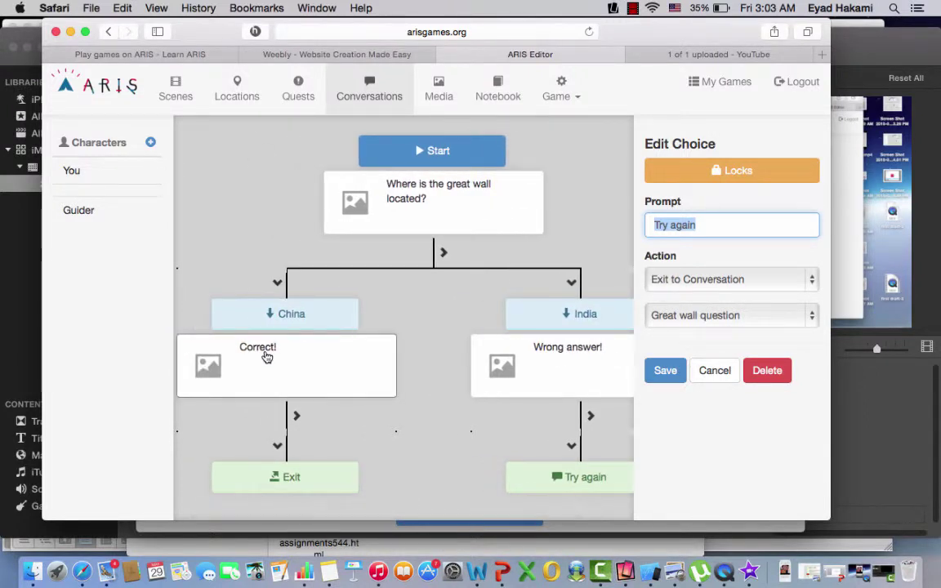
click(288, 482)
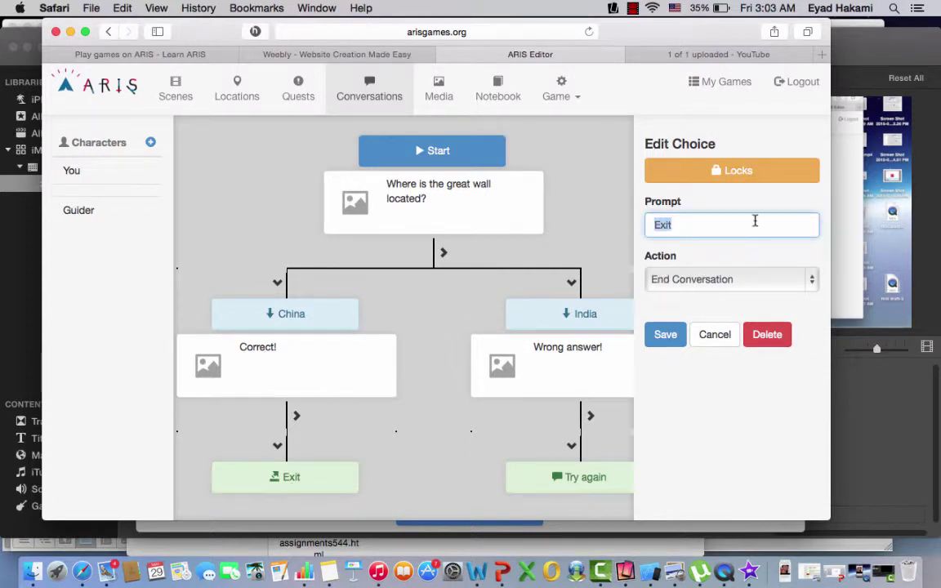
text(Ne)
click(665, 334)
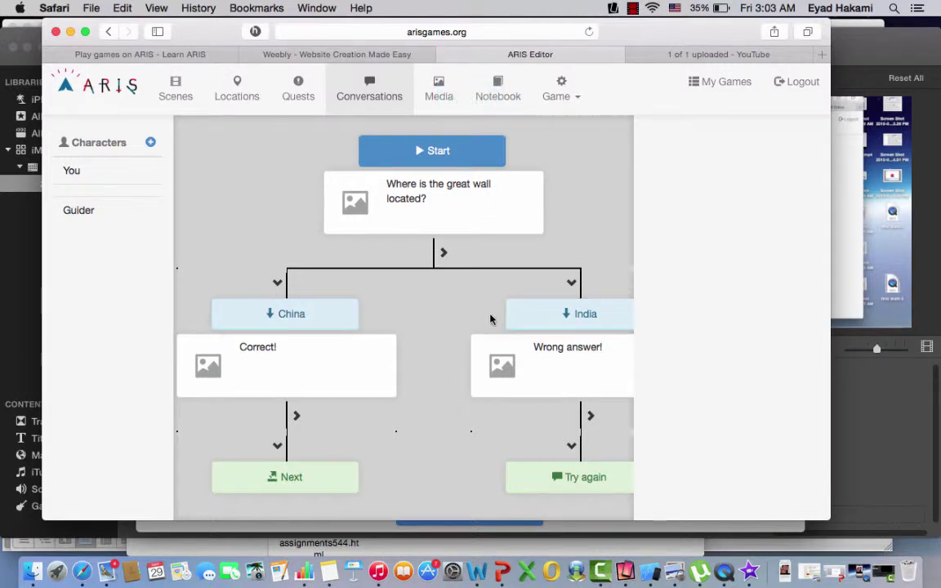
- Set the speaker of the "Where is the great wall located?" line to Guider
scroll(490, 319, left, 2)
scroll(490, 319, right, 3)
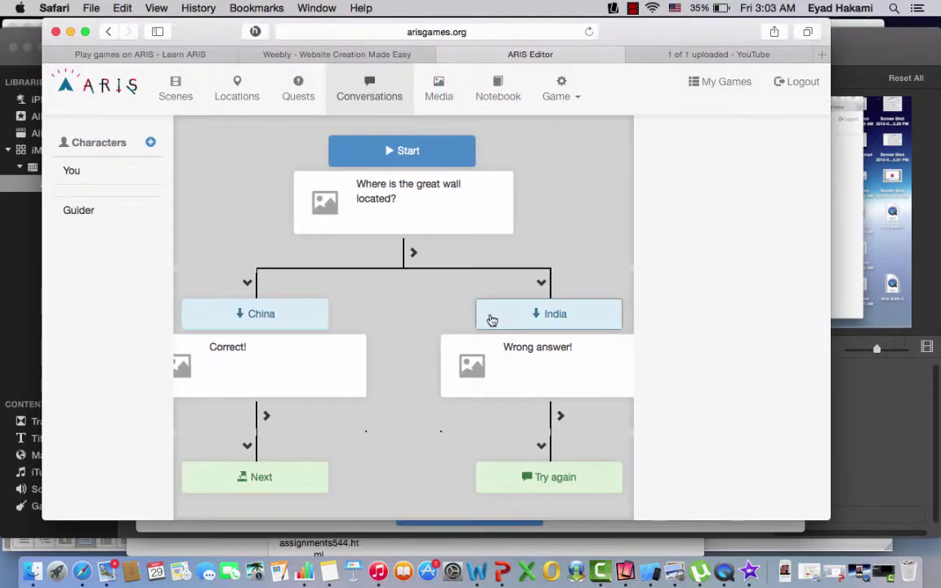
click(429, 207)
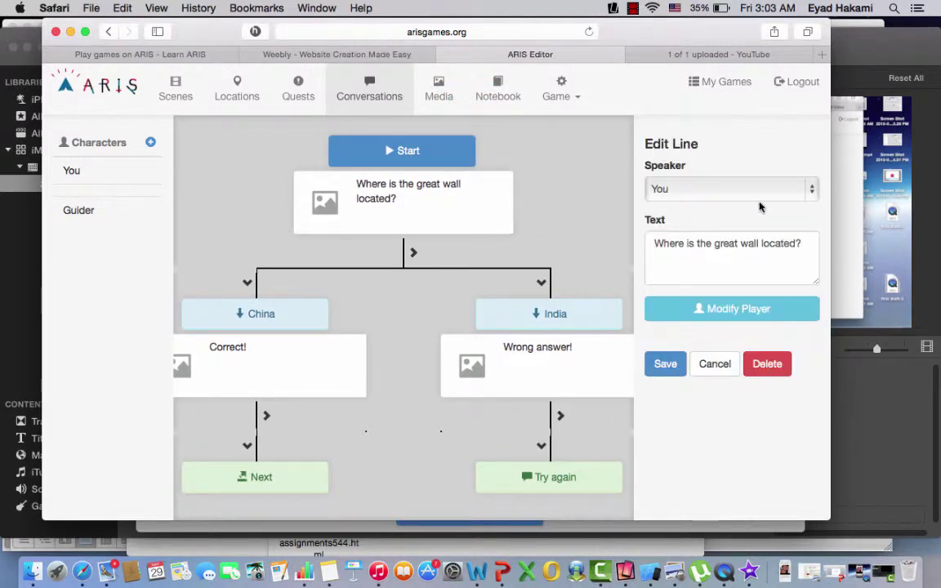
click(801, 200)
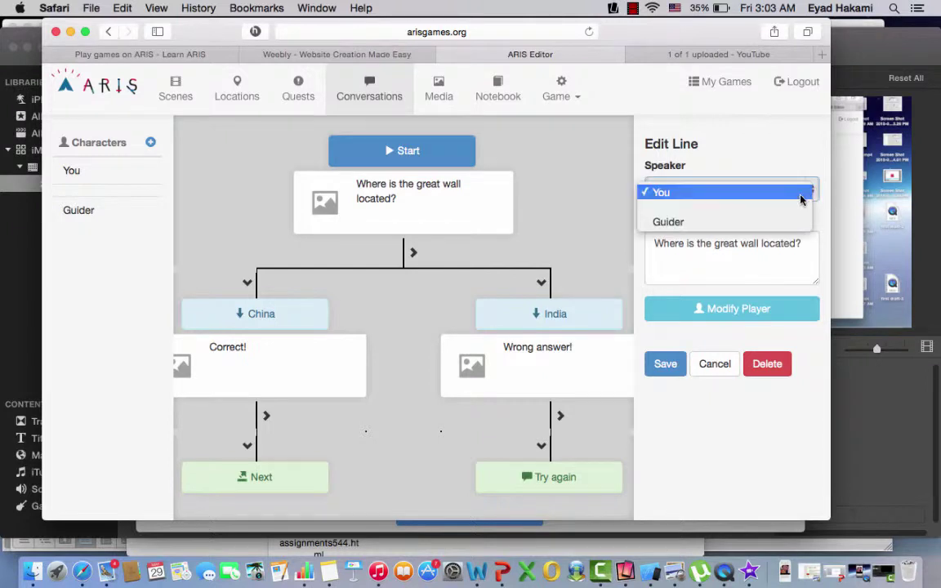
click(765, 222)
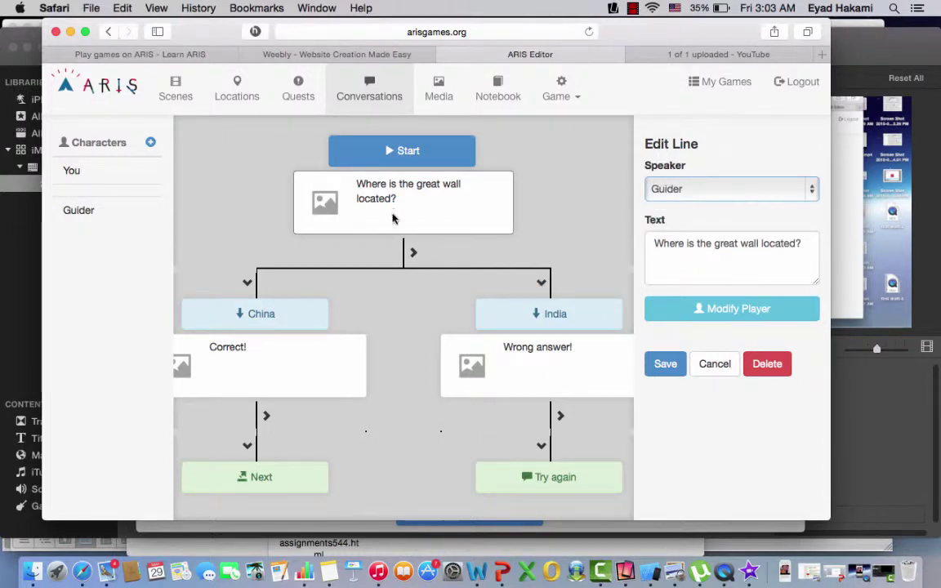
- Set the speaker of both the "Correct!" and "Wrong answer!" lines to Guider
click(285, 364)
click(811, 191)
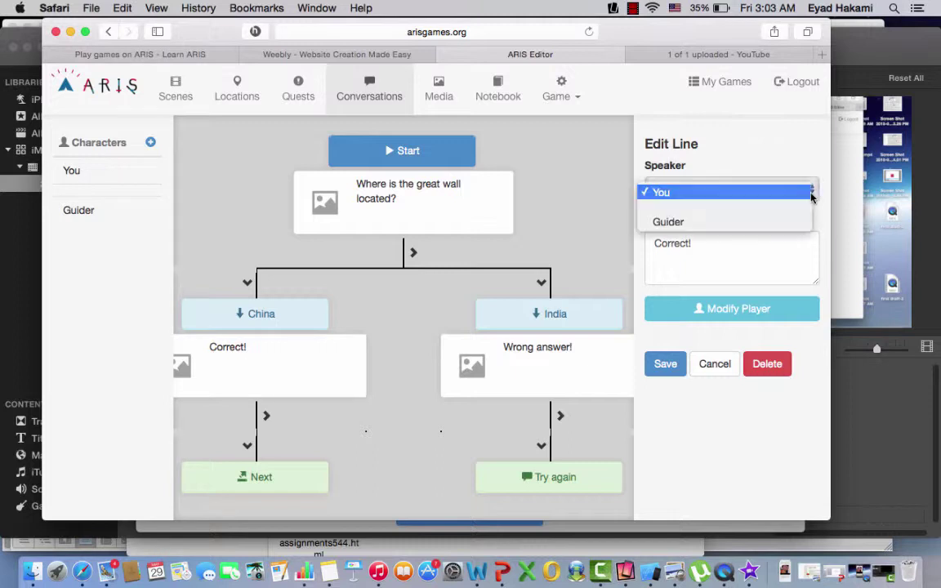
click(749, 222)
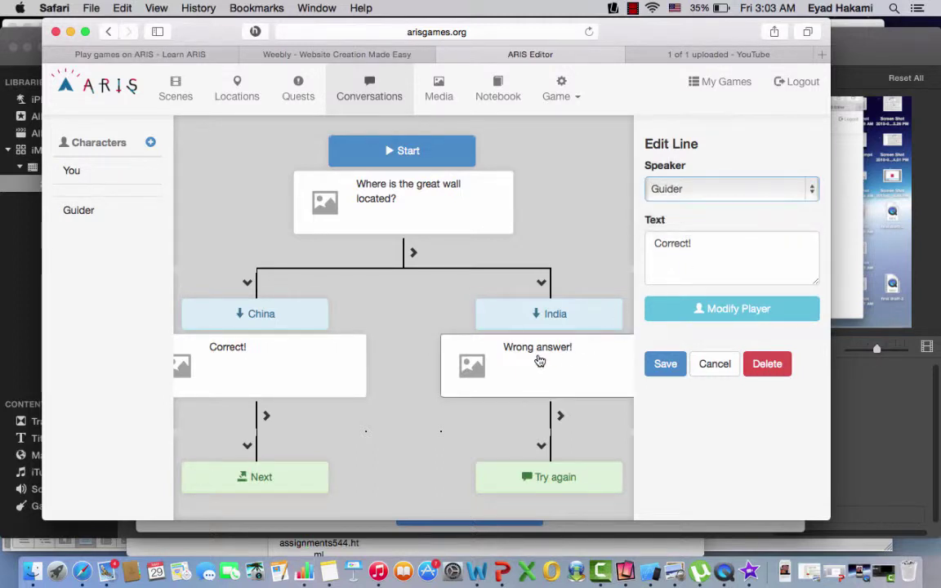
click(538, 361)
click(791, 197)
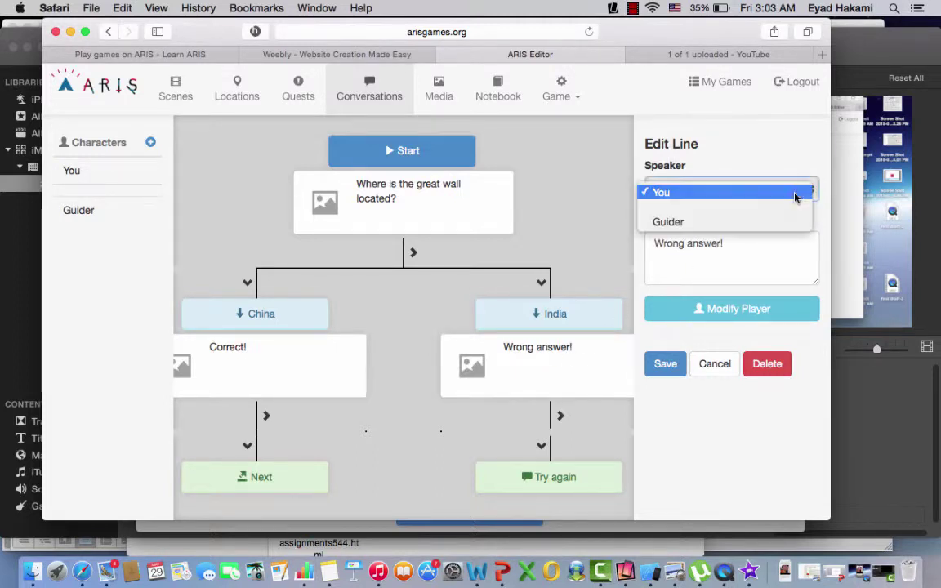
click(763, 219)
scroll(522, 302, left, 1)
scroll(523, 302, right, 2)
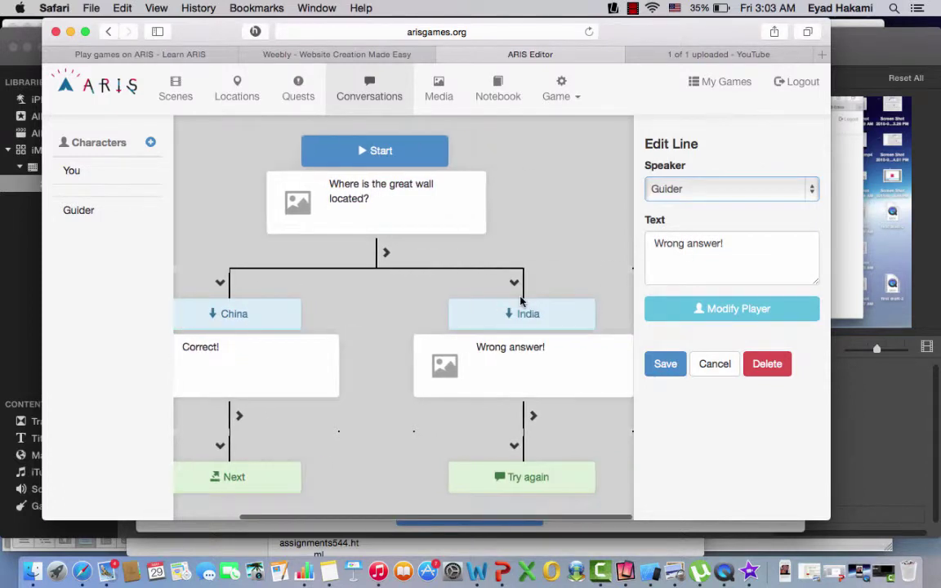
- Save the "Wrong answer!" line with Guider as its speaker and return to the scenes overview
click(666, 364)
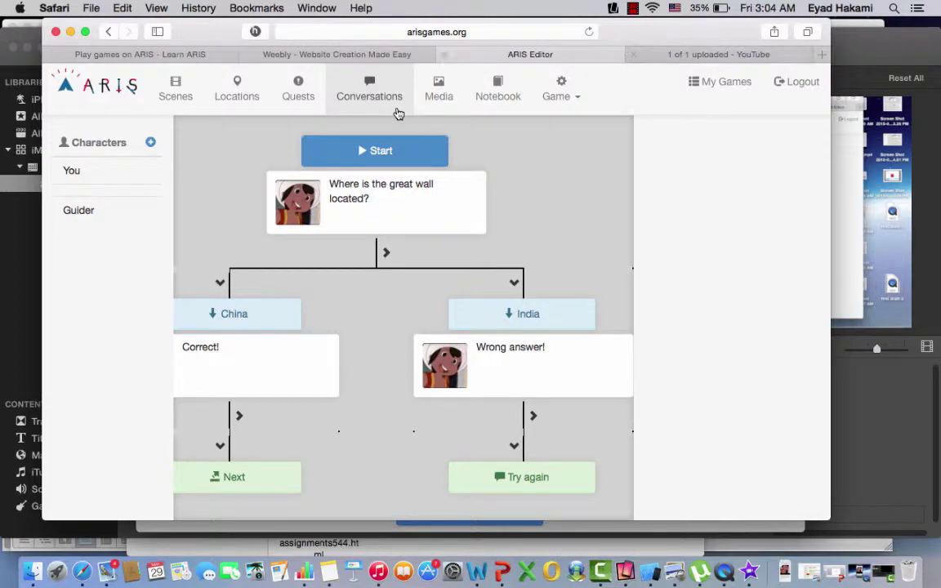
click(172, 95)
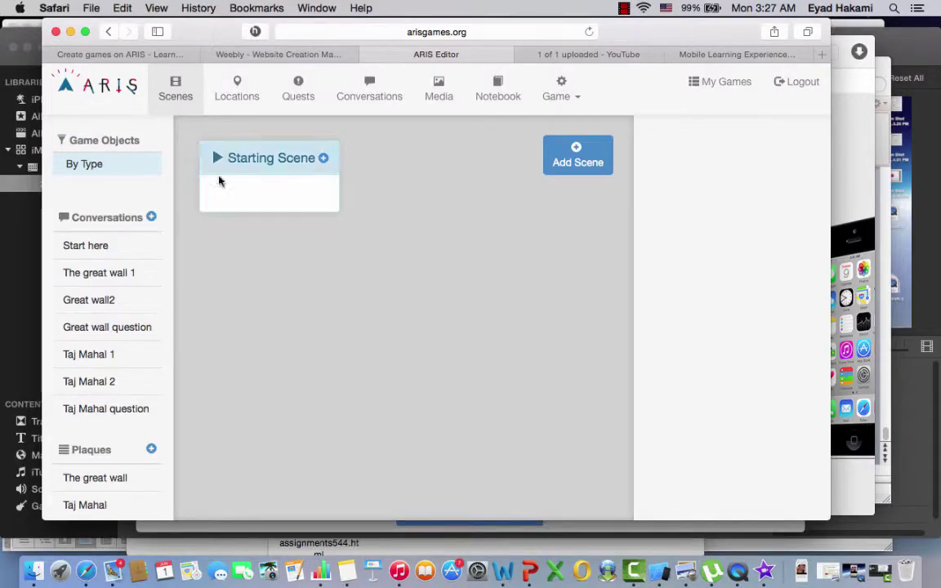
- Examine the scripts of the Taj Mahal 1 and Taj Mahal 2 conversations, including the speaker and text of their lines
click(88, 356)
click(404, 401)
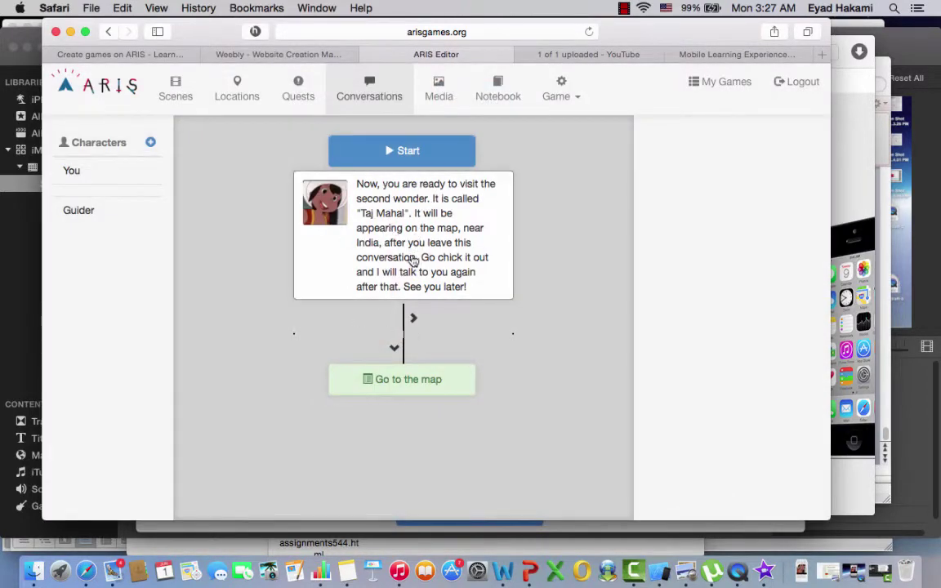
click(419, 260)
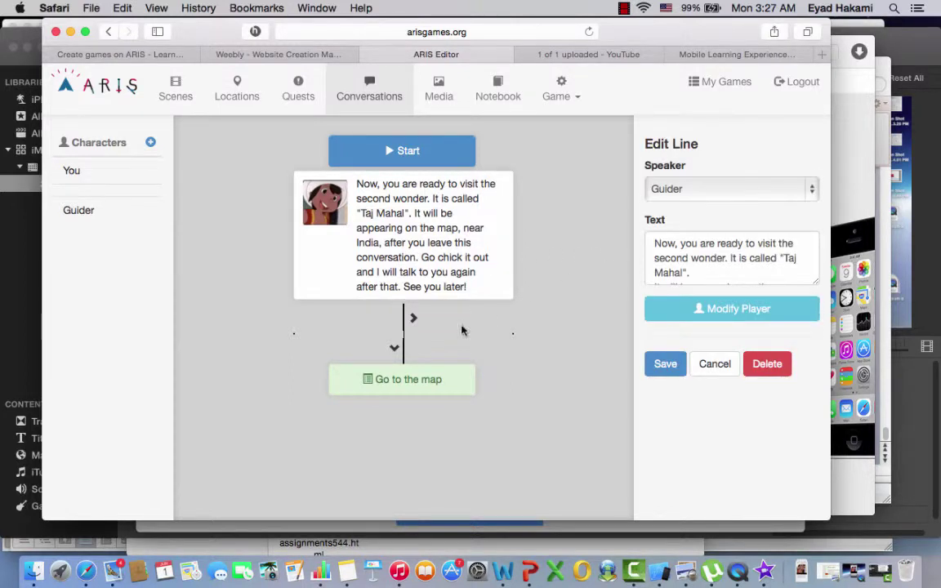
click(164, 85)
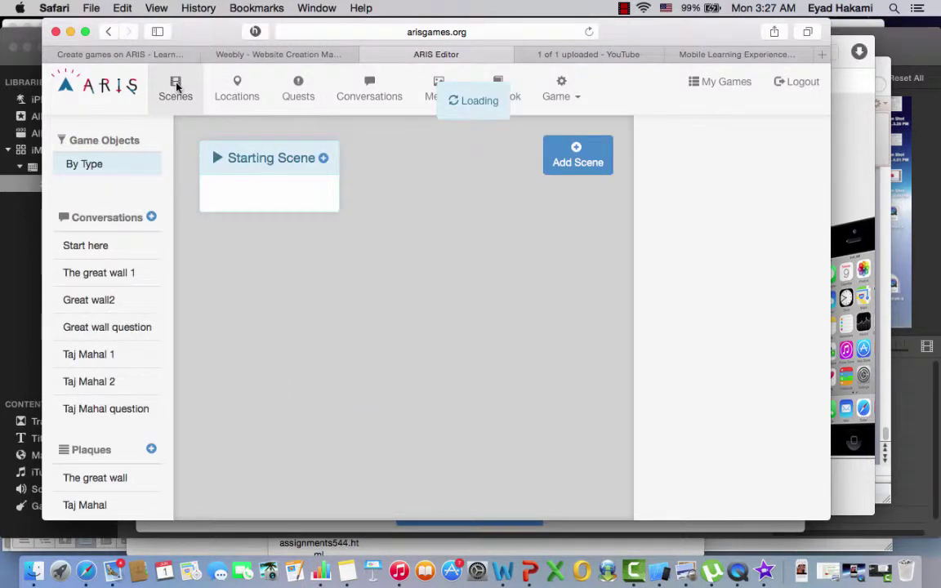
click(96, 382)
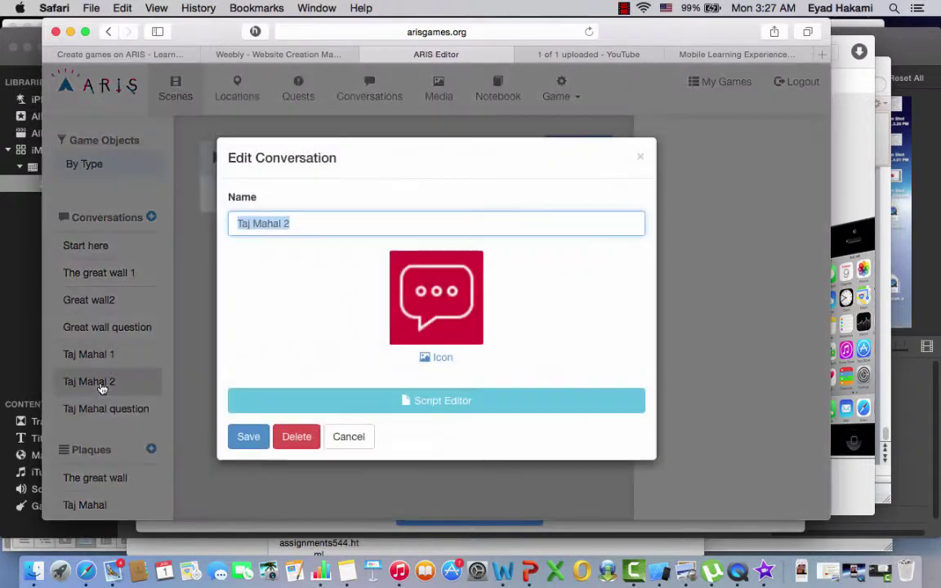
click(367, 399)
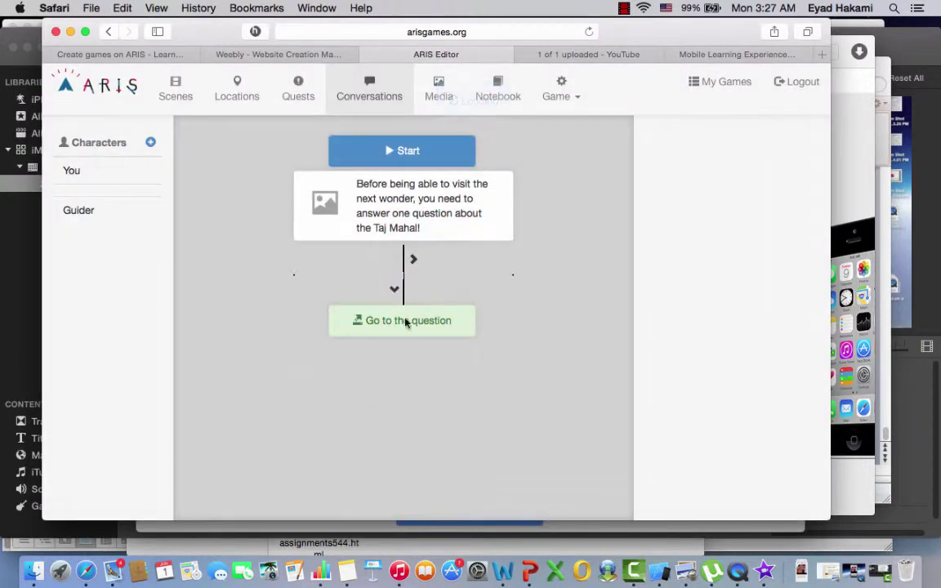
click(441, 216)
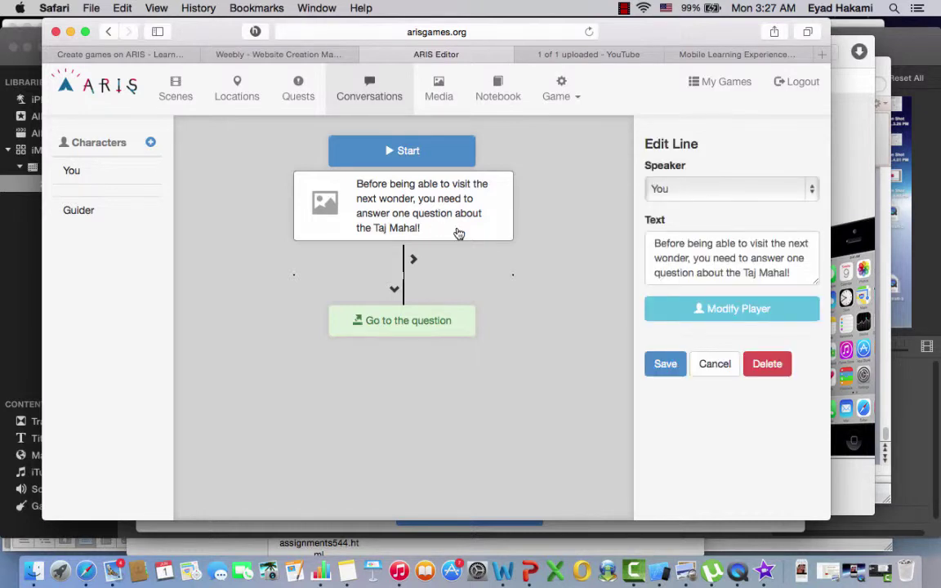
- Examine the Taj Mahal question script, including its "Wrong answer!" and "Correct!" lines and the "Try again" and "Next" choices
click(178, 96)
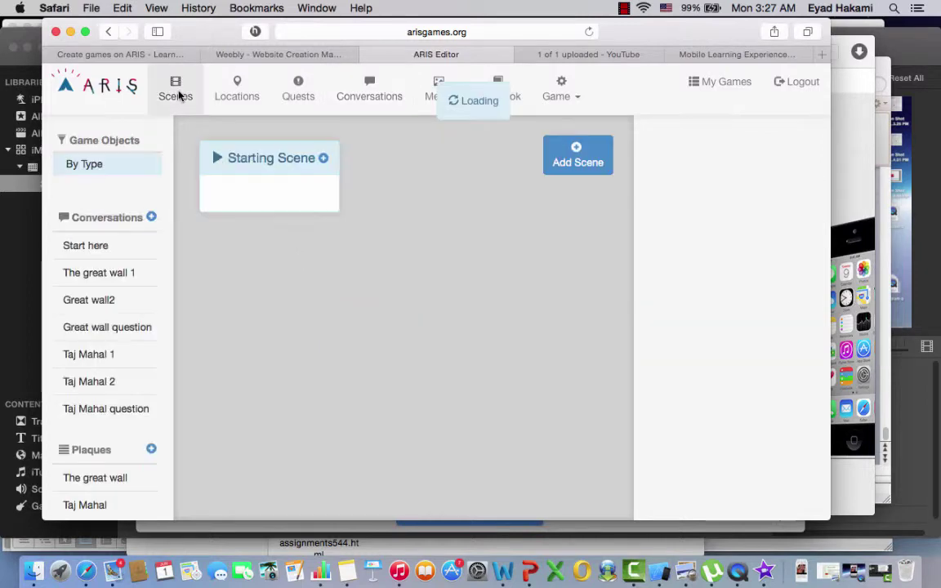
click(104, 411)
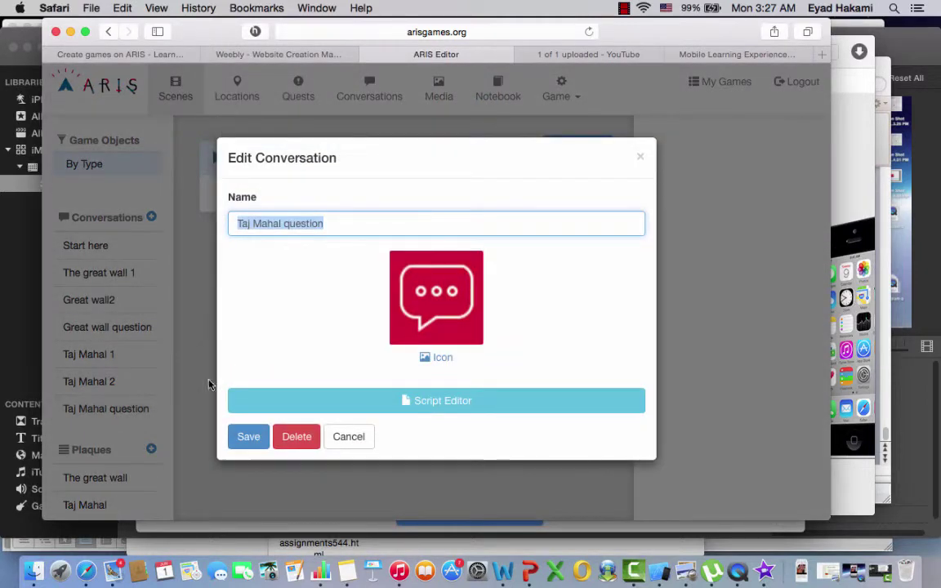
click(422, 402)
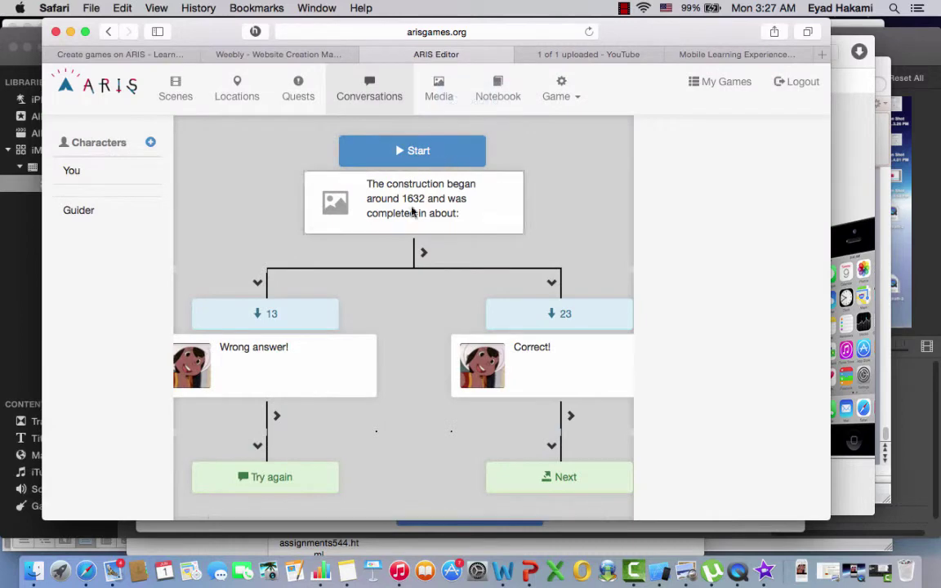
click(317, 377)
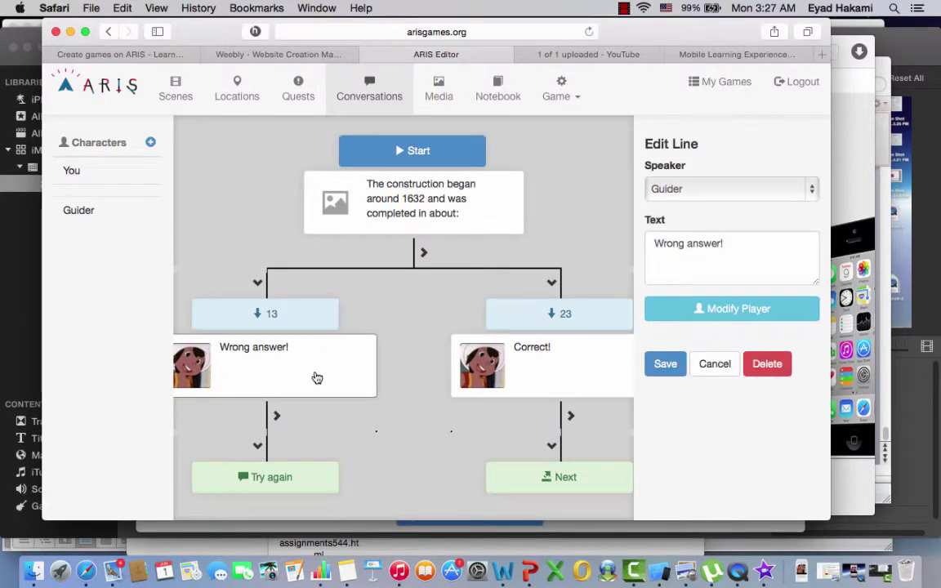
click(301, 485)
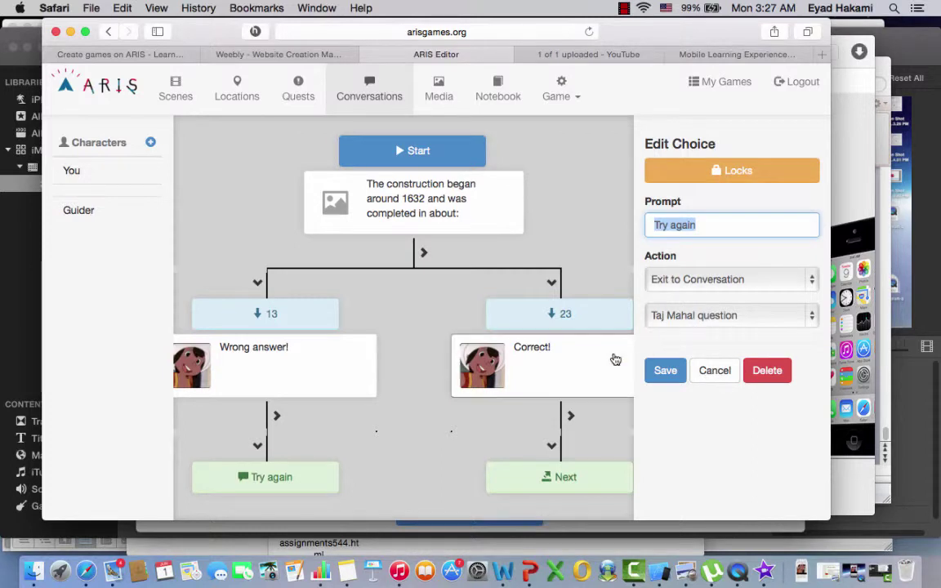
click(562, 362)
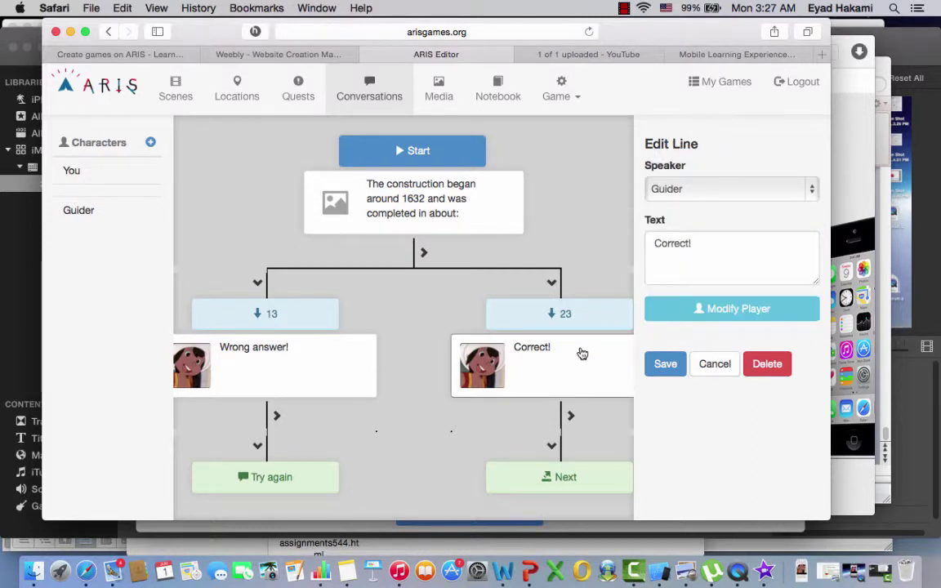
click(536, 487)
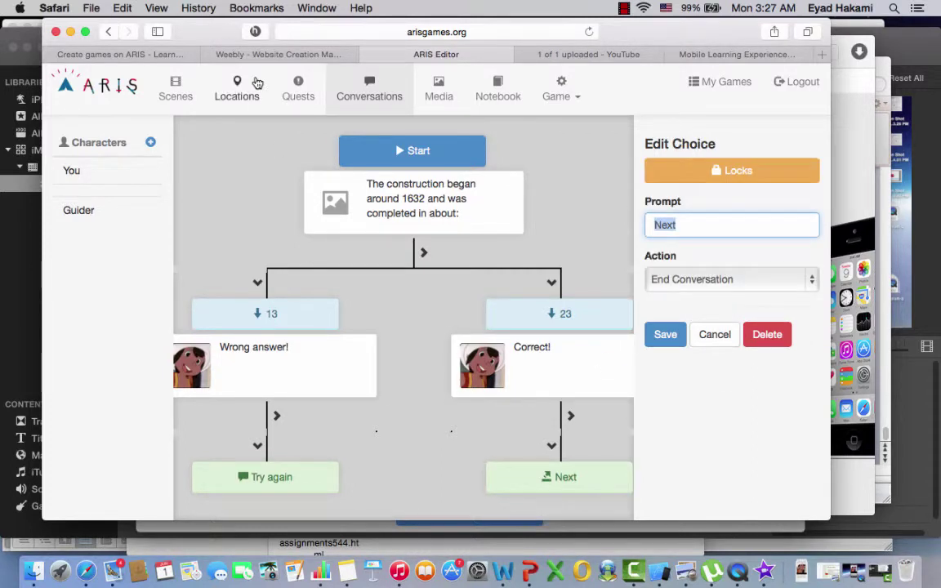
- Create a new conversation named "End" among the game objects and save it
click(181, 95)
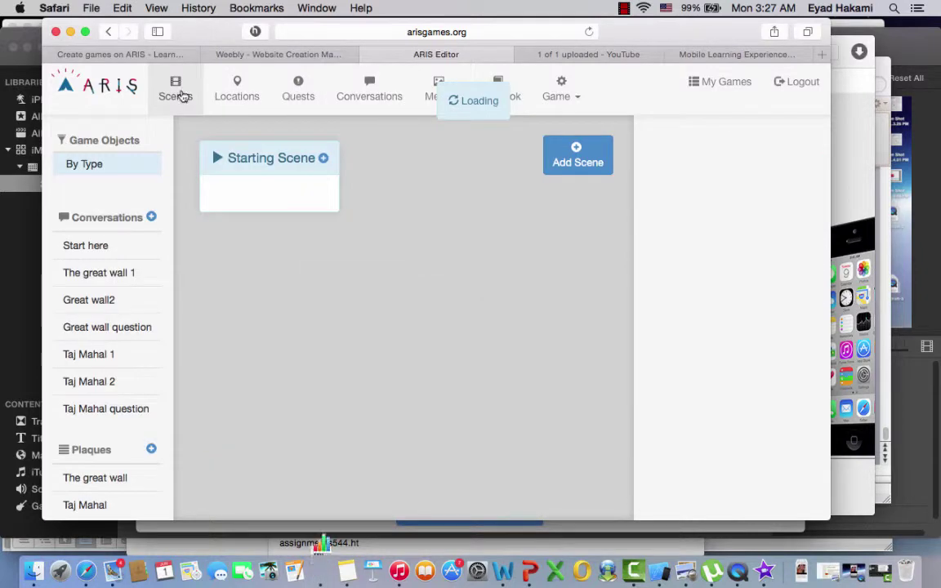
click(151, 219)
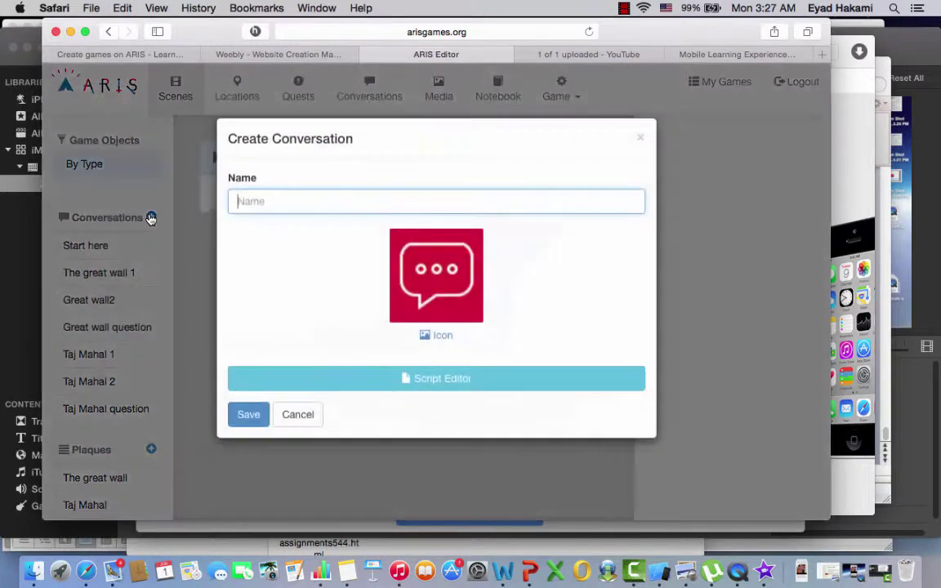
text(End)
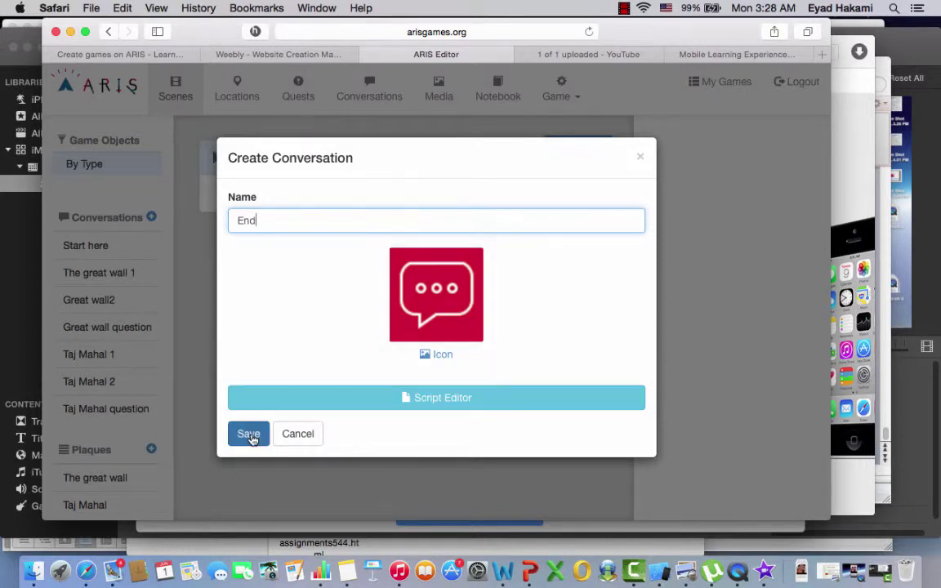
click(250, 435)
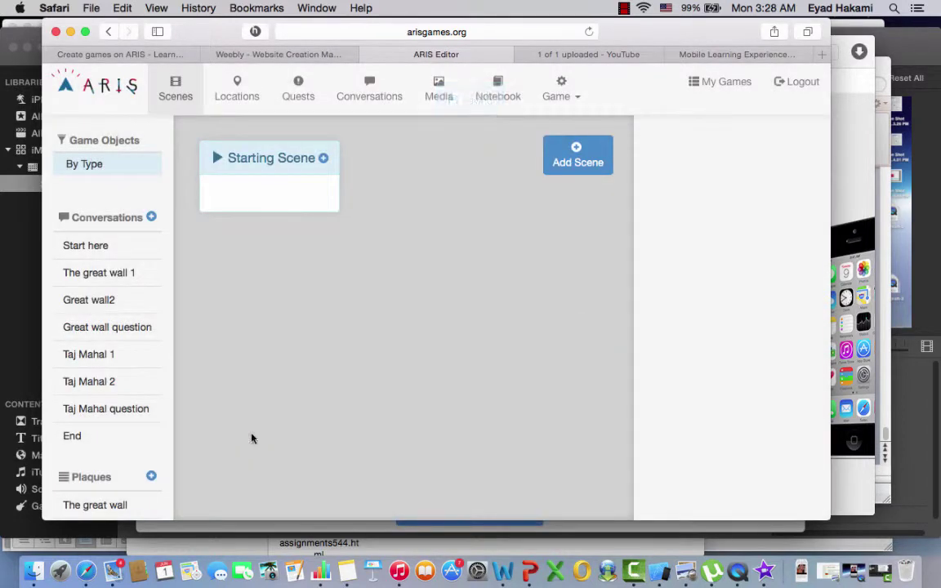
- Open the script of the End conversation and start it with the default line and choice
click(97, 436)
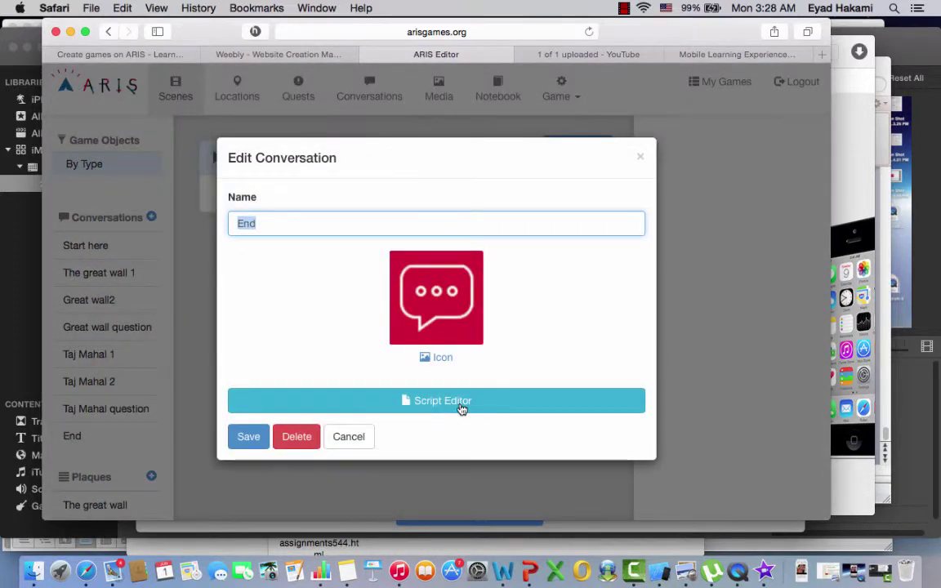
click(462, 409)
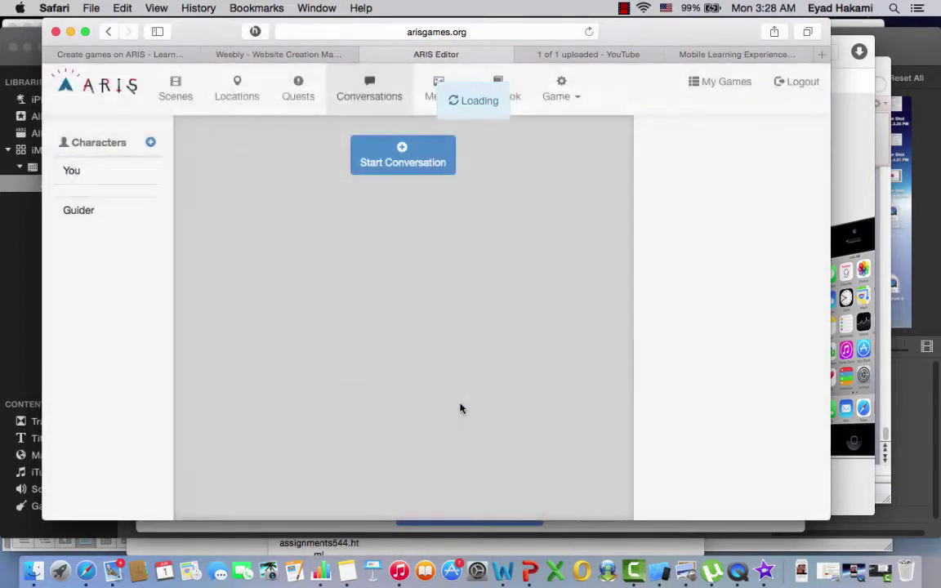
click(401, 161)
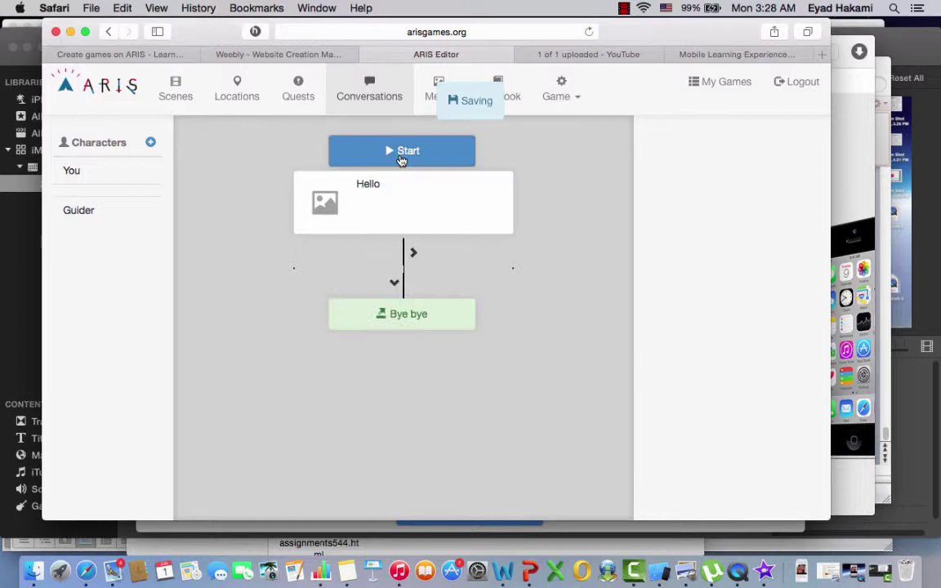
- Replace the "Hello" line's text with the "Congratulations! You made it!" paragraph copied from the End conversation section in Notes, and save it
click(400, 203)
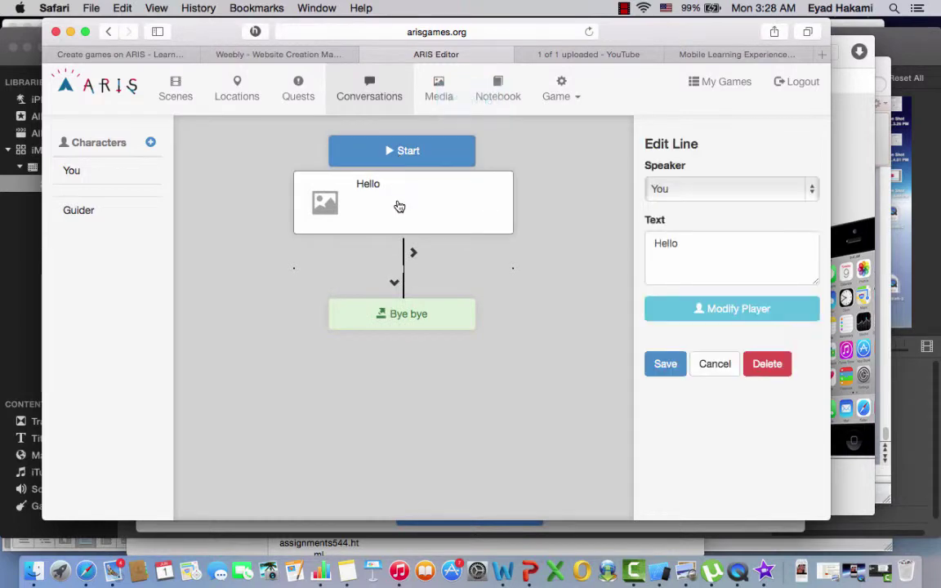
click(347, 571)
scroll(472, 399, down, 5)
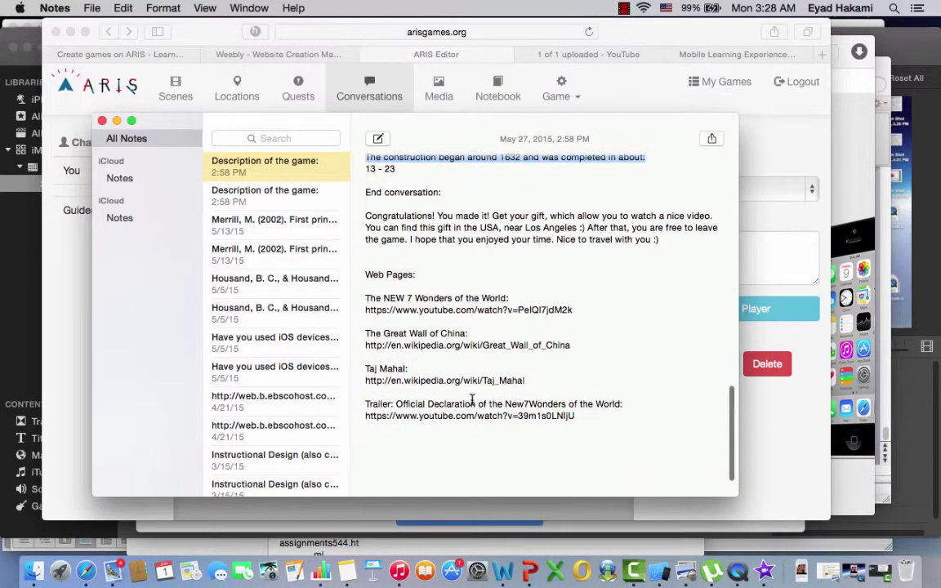
drag(660, 259, 362, 236)
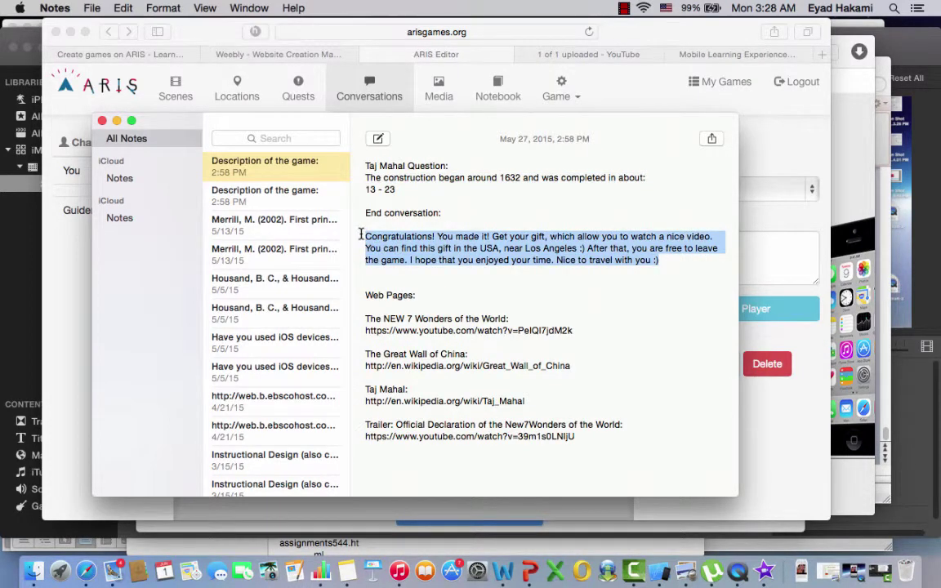
click(767, 247)
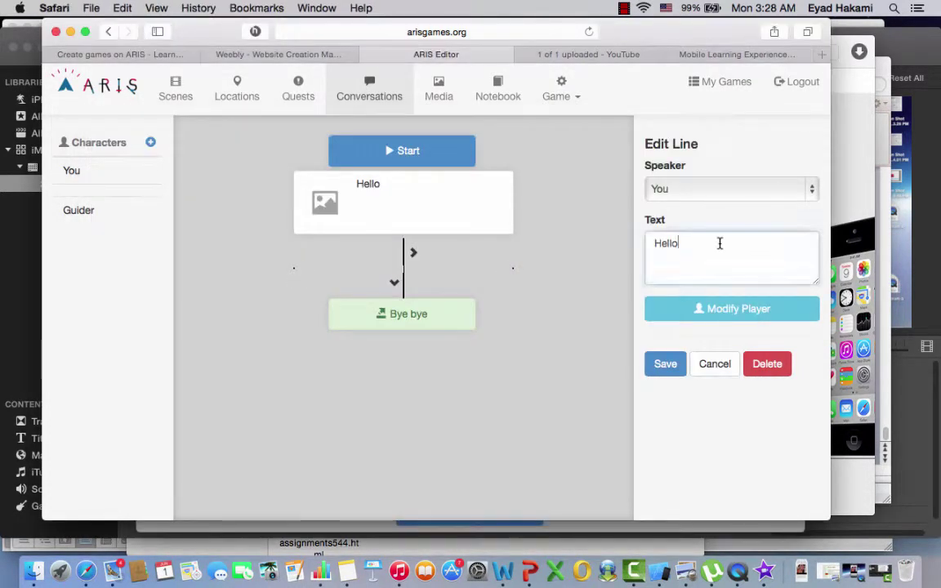
drag(718, 243, 641, 243)
key(BackSpace)
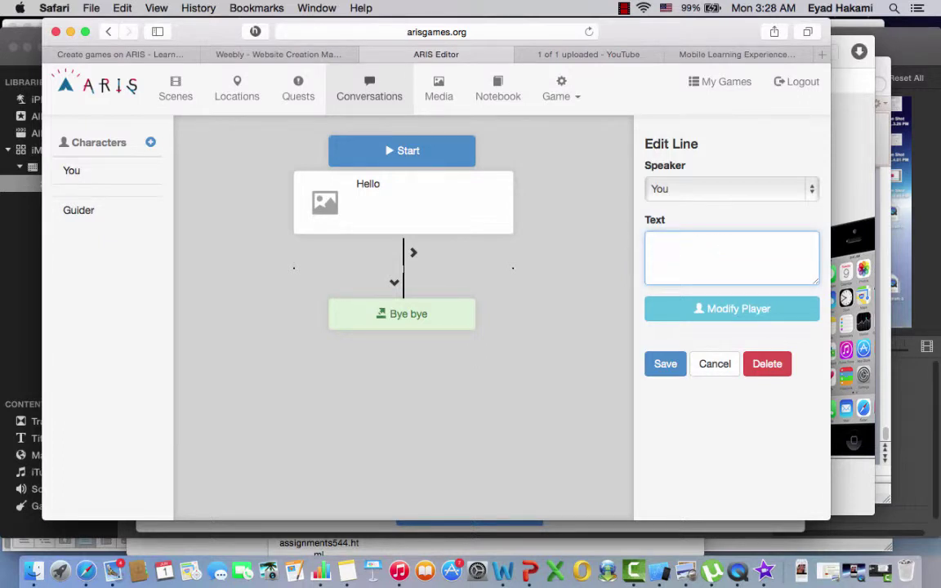
key(super+v)
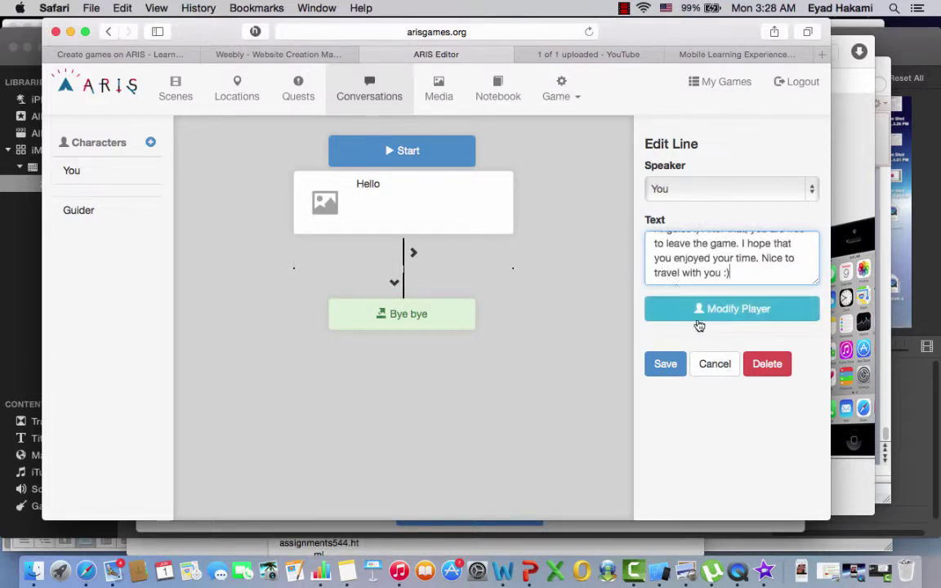
click(666, 364)
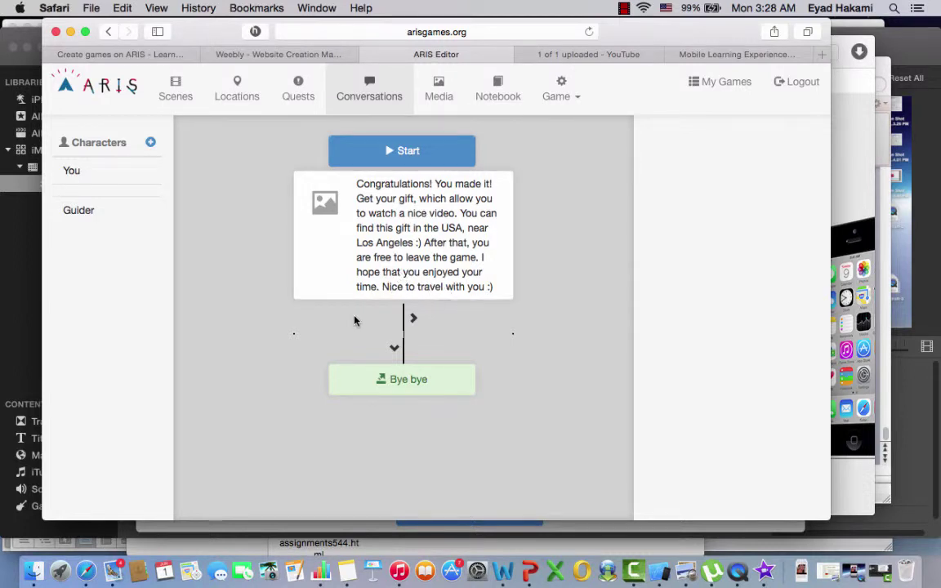
- Save the "Bye bye" choice with the End Conversation action and return to the scenes overview
click(401, 376)
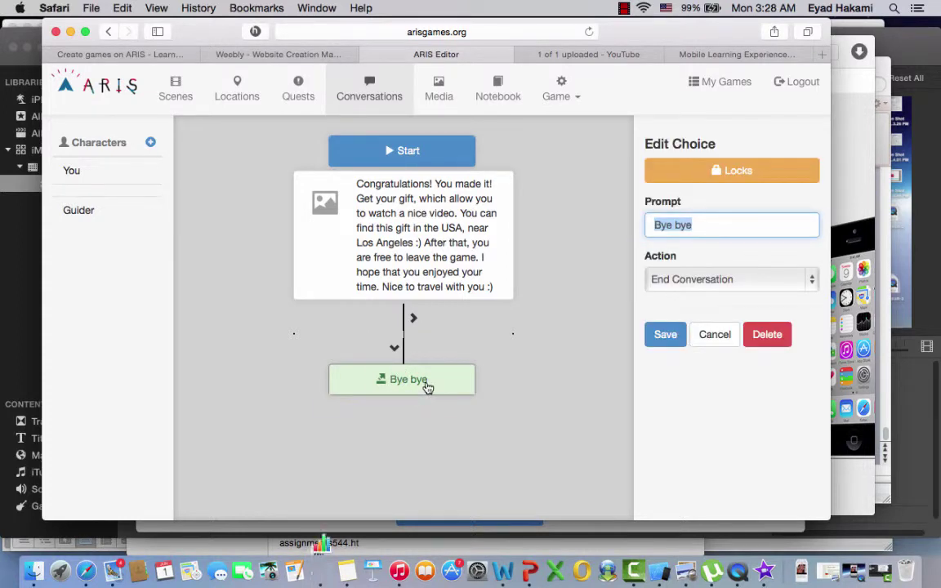
click(665, 335)
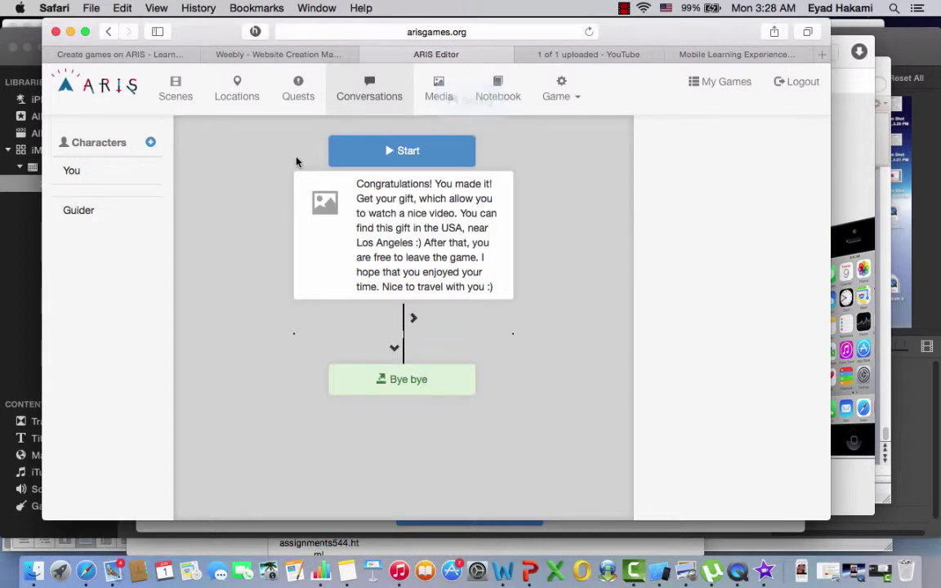
click(181, 92)
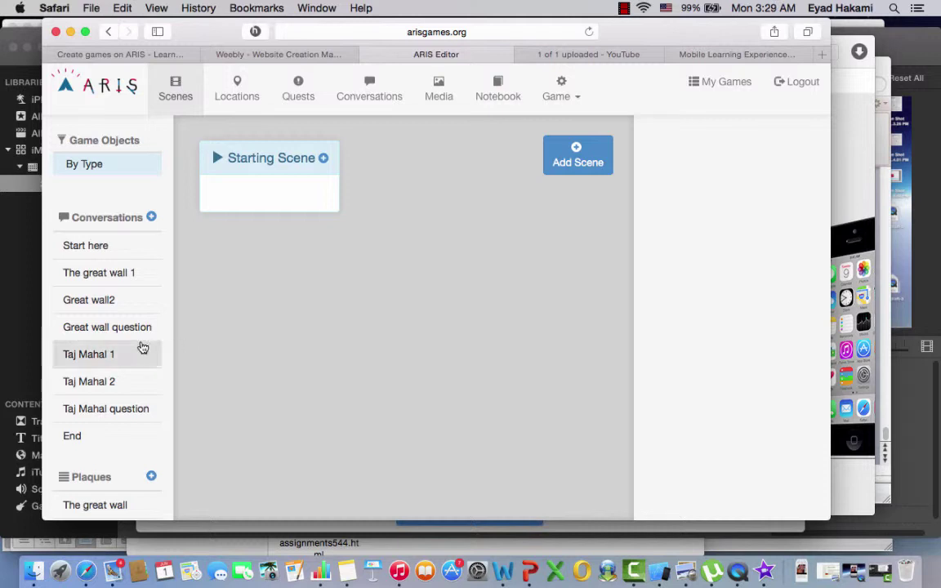
scroll(133, 348, down, 4)
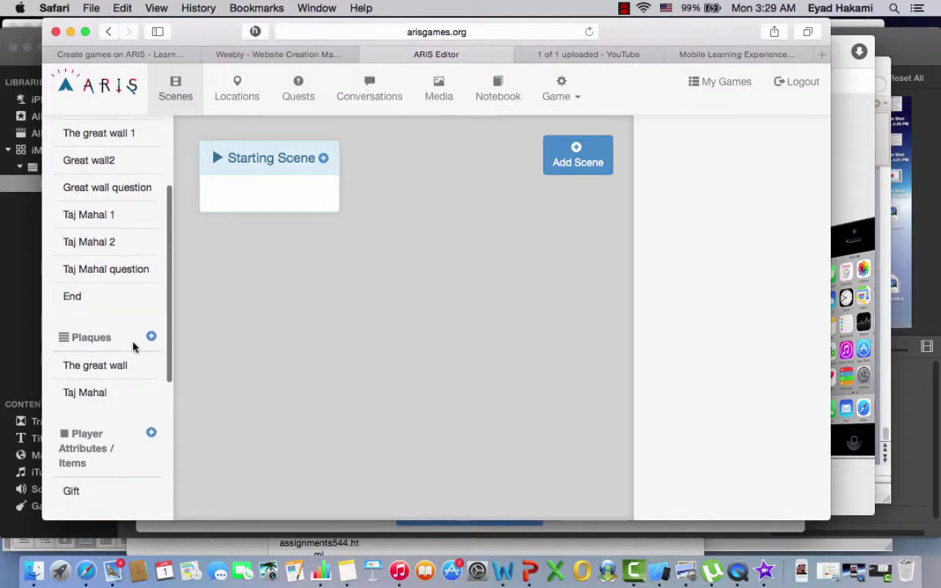
scroll(155, 290, up, 3)
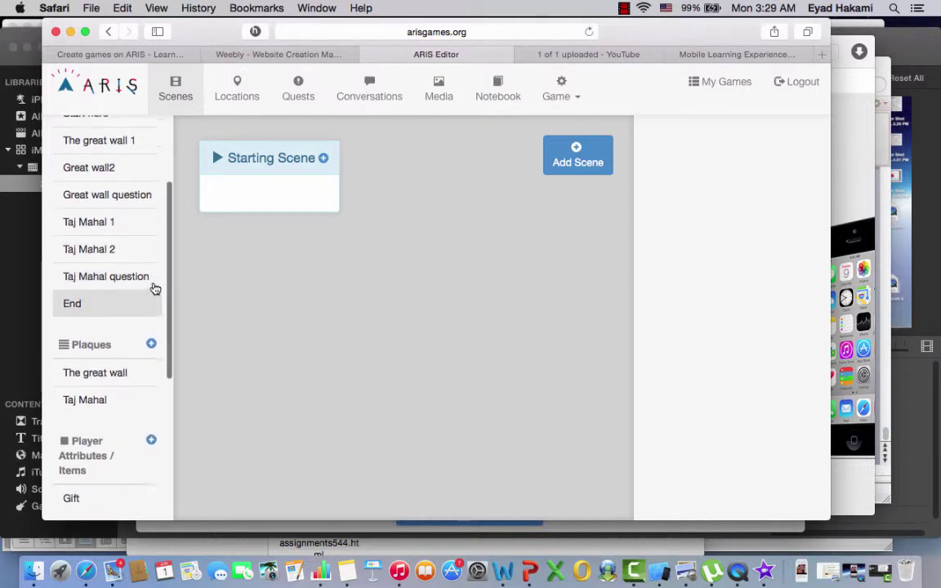